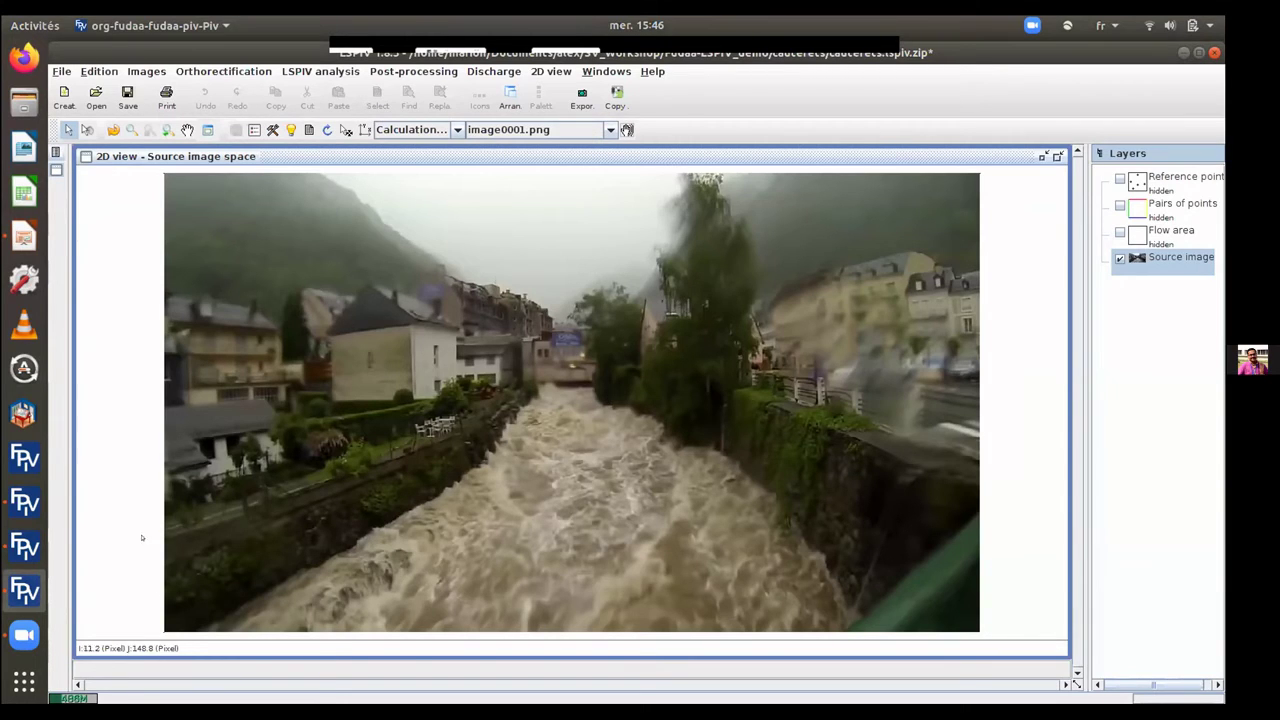
# Switch to the empty Fudaa-LSPIV window and create a new project.
pyautogui.click(14, 544)
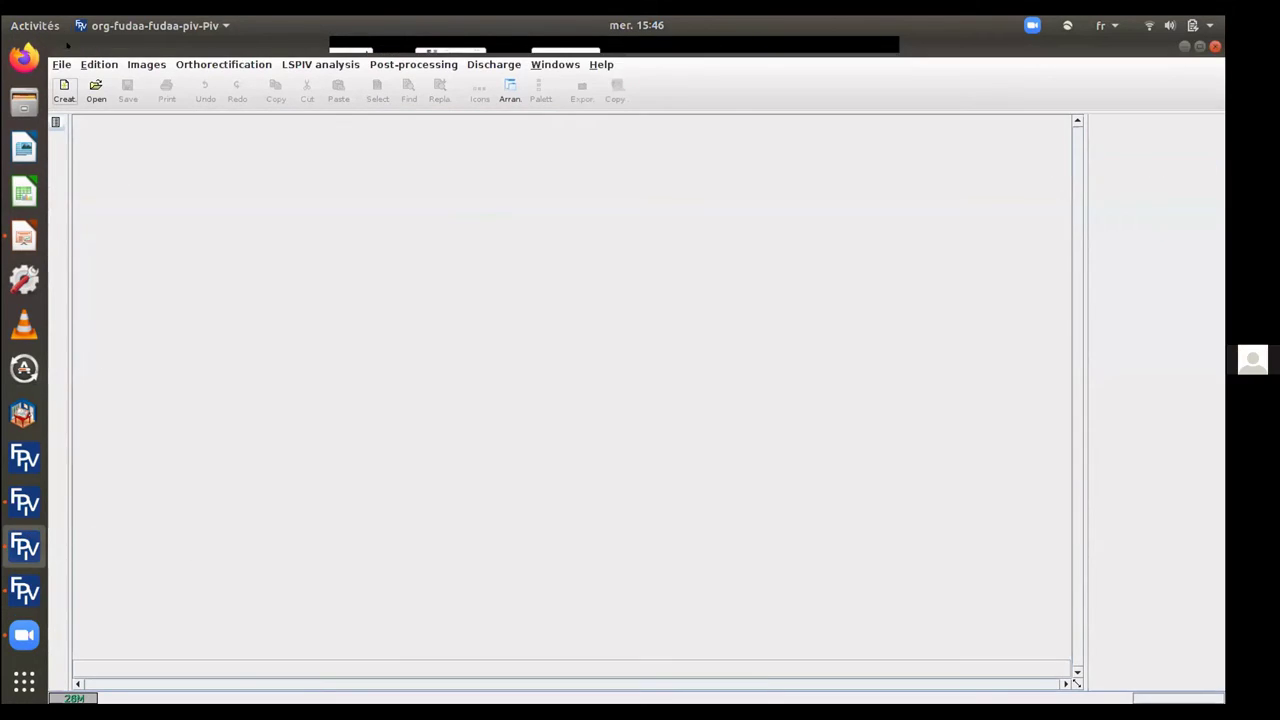
pyautogui.click(127, 61)
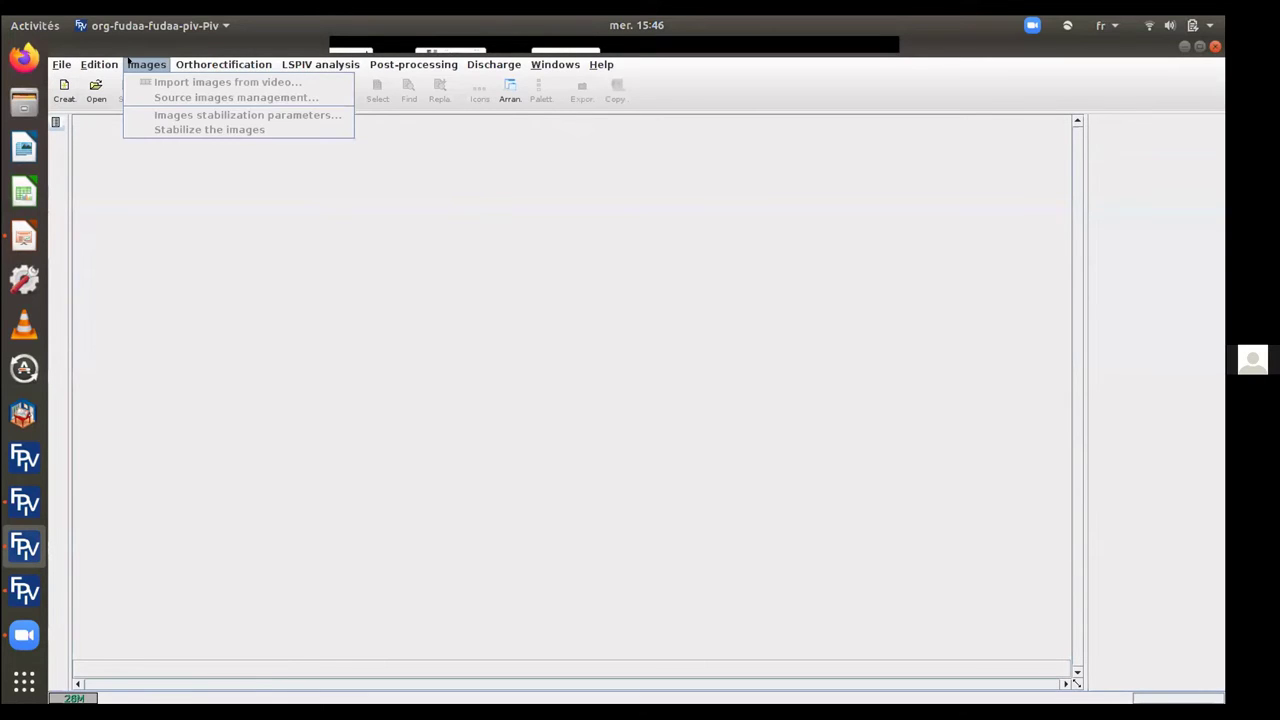
pyautogui.click(64, 92)
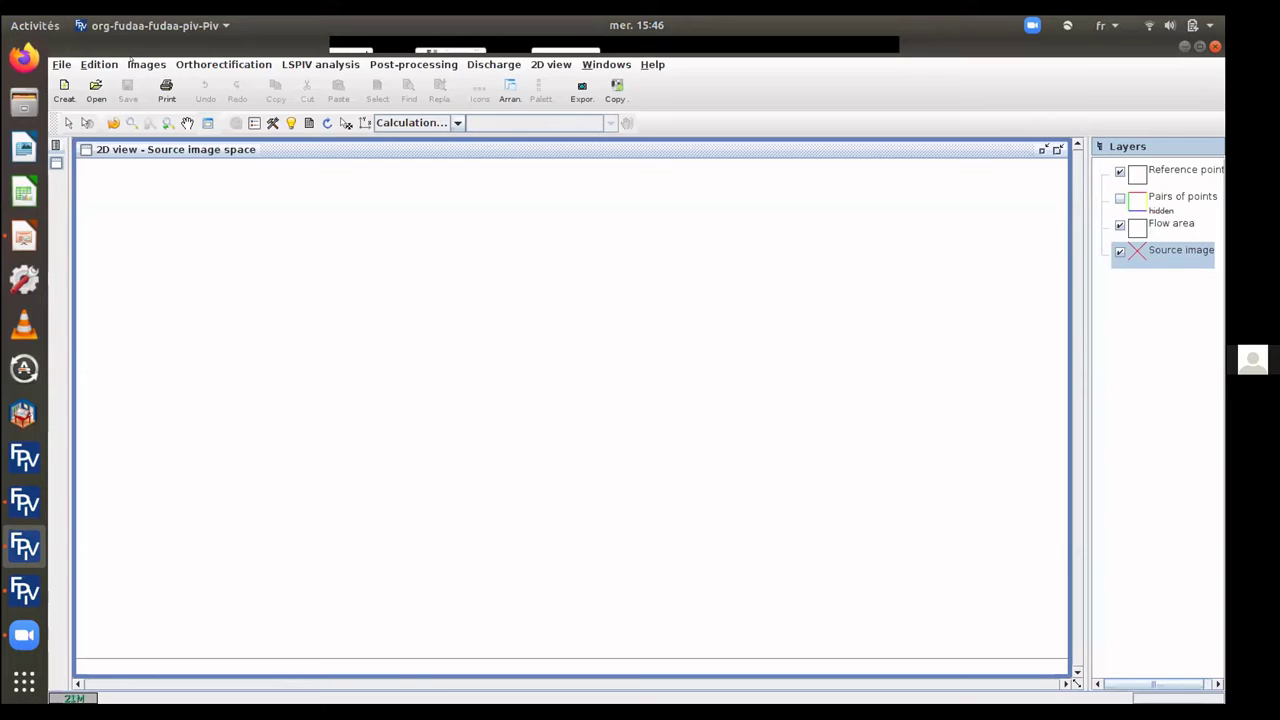
# Start importing images from the video "inondations gave de pau 18 juin 2013.mp4-.mp4" and move the preview to 9 s.
pyautogui.click(140, 66)
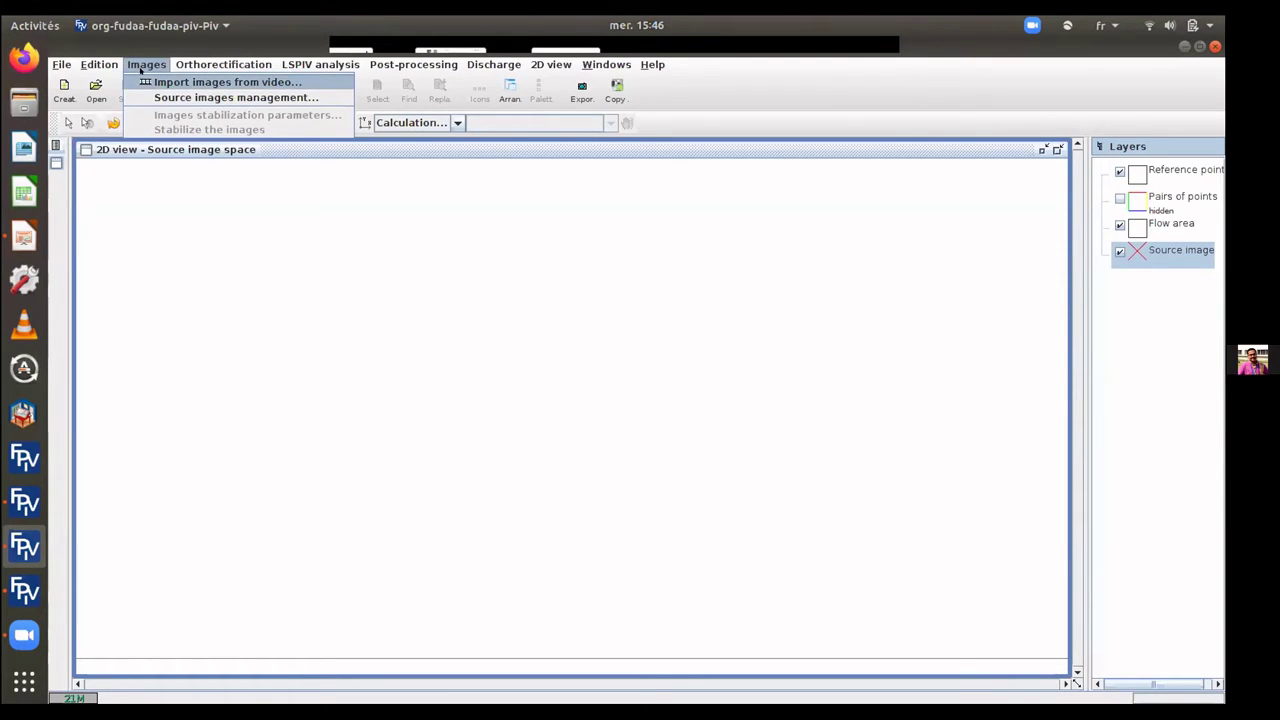
pyautogui.press('Return')
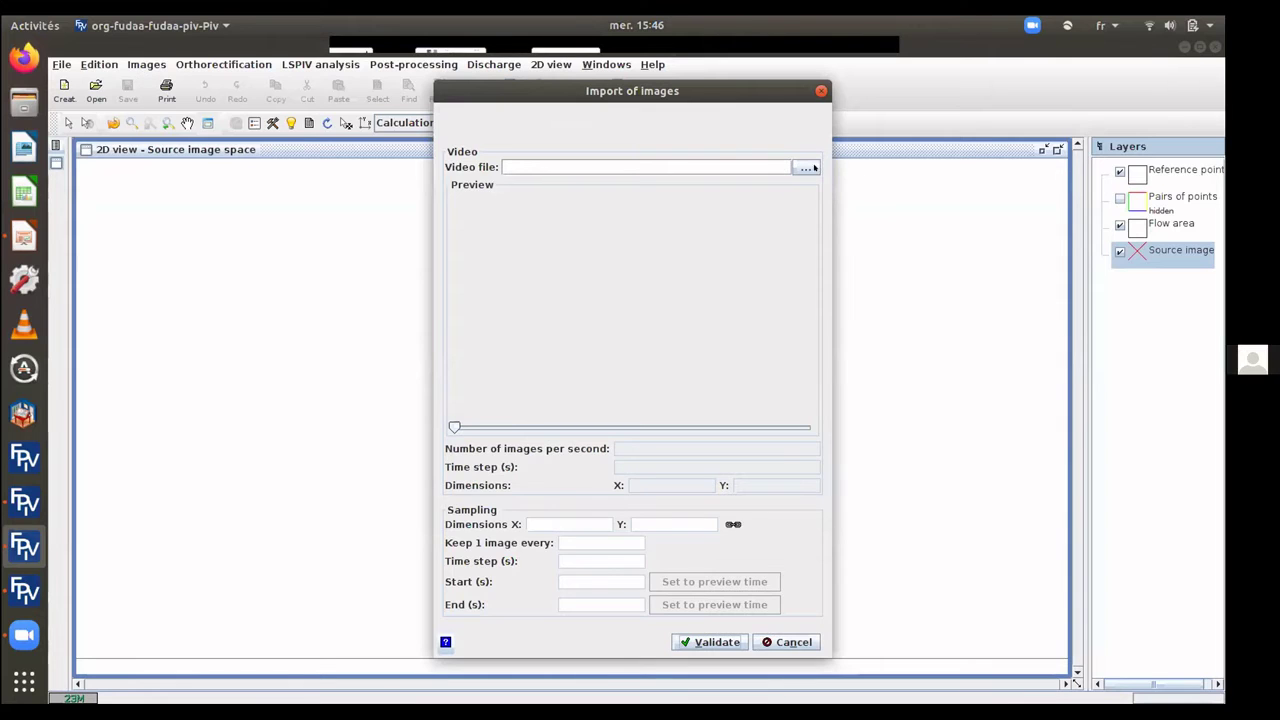
pyautogui.click(810, 168)
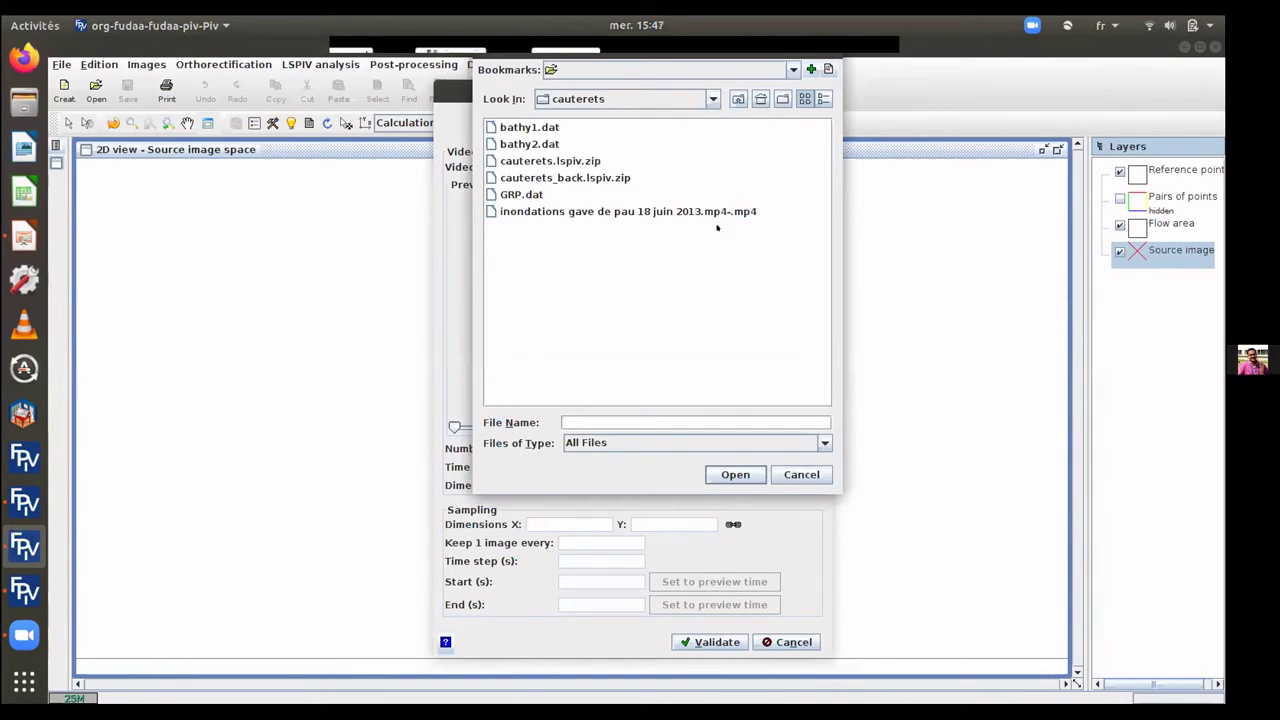
pyautogui.doubleClick(694, 211)
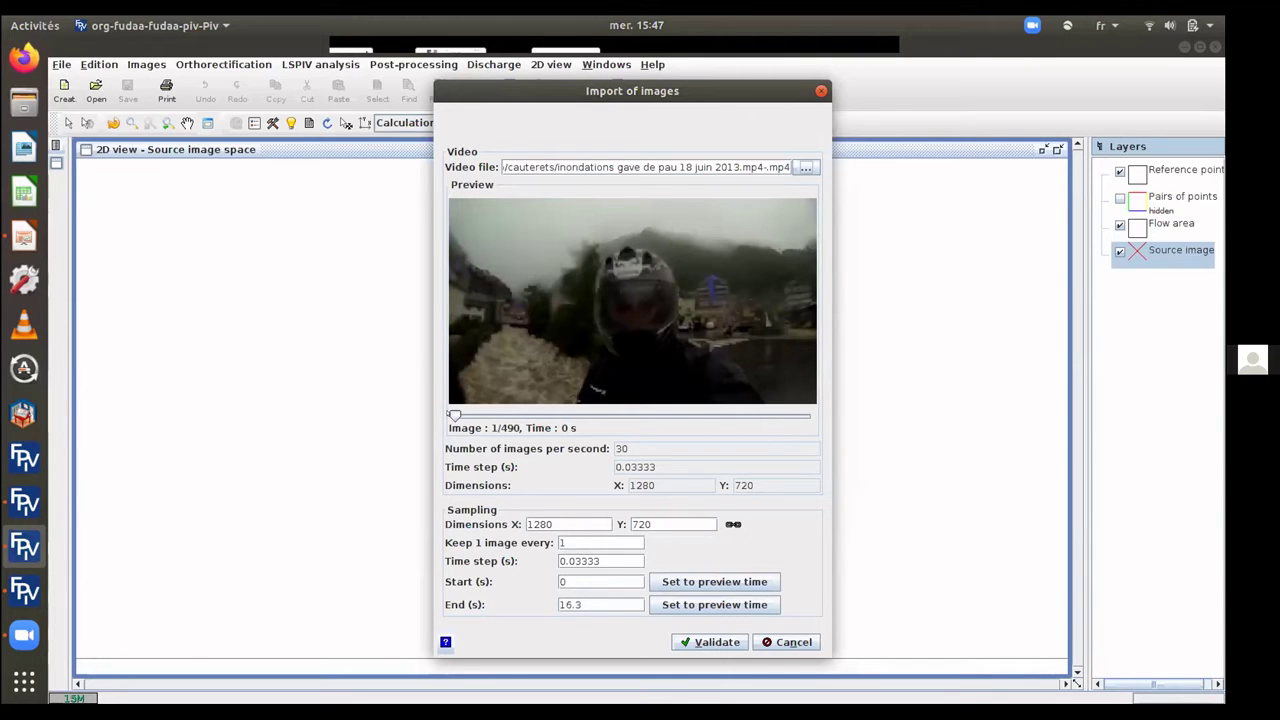
pyautogui.moveTo(448, 413); pyautogui.dragTo(644, 411)
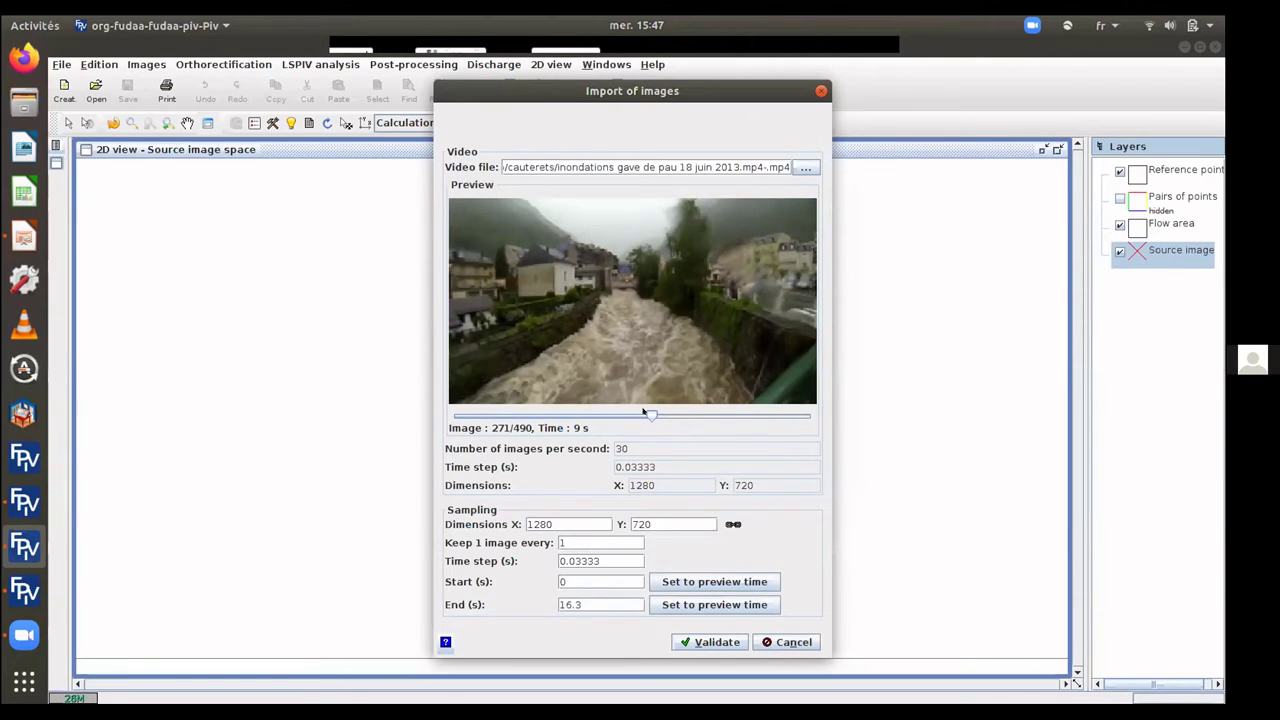
# Switch to the cauterets project window and browse the source images up to image0004.png.
pyautogui.click(25, 590)
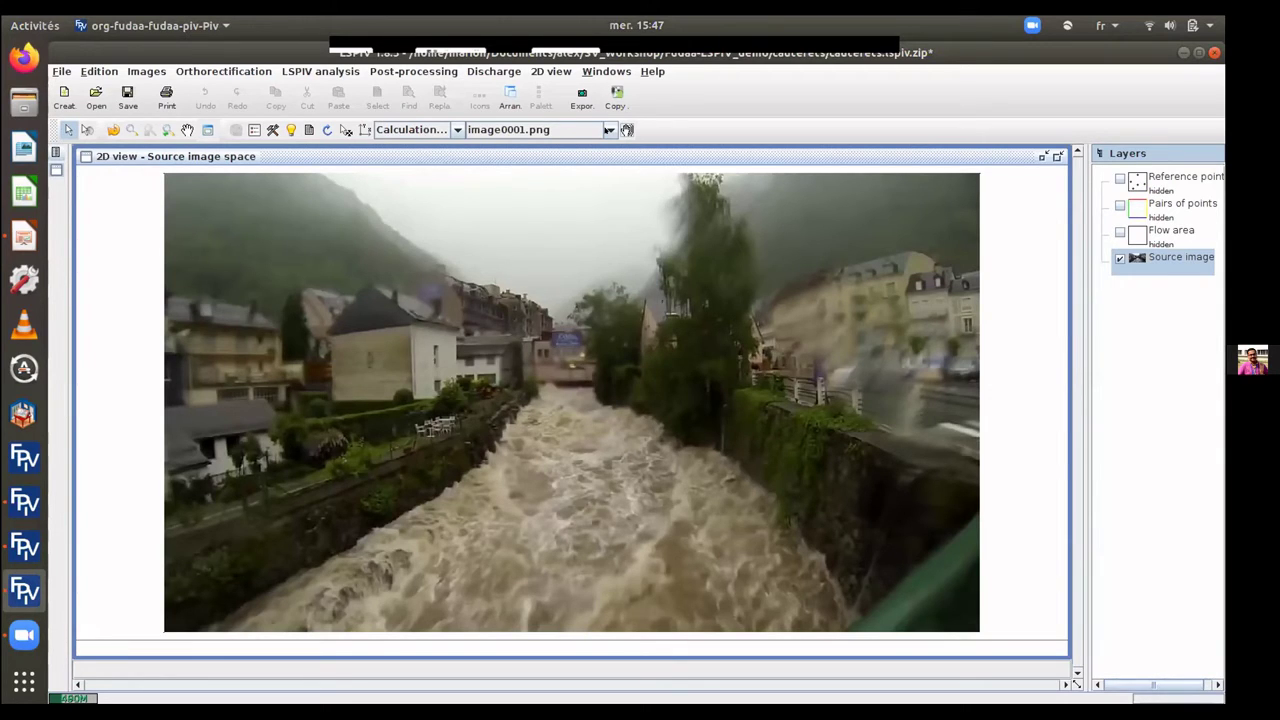
pyautogui.click(609, 130)
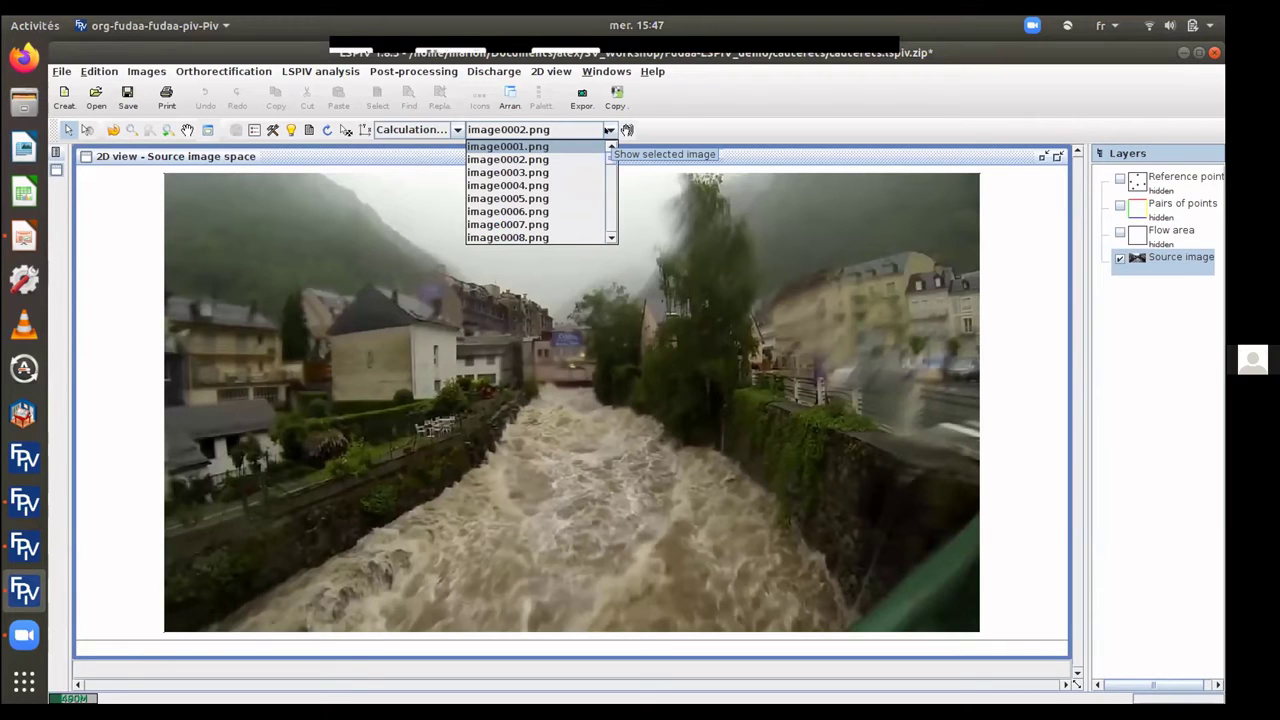
pyautogui.press('Down')
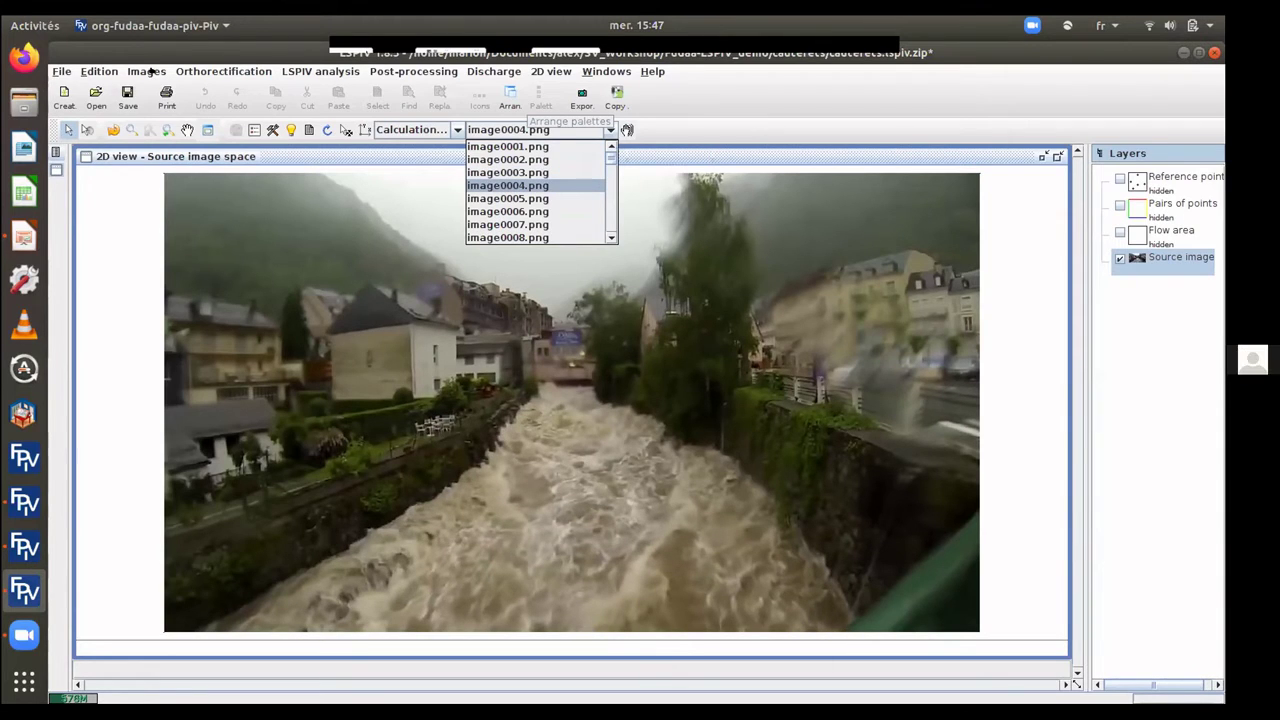
pyautogui.click(150, 55)
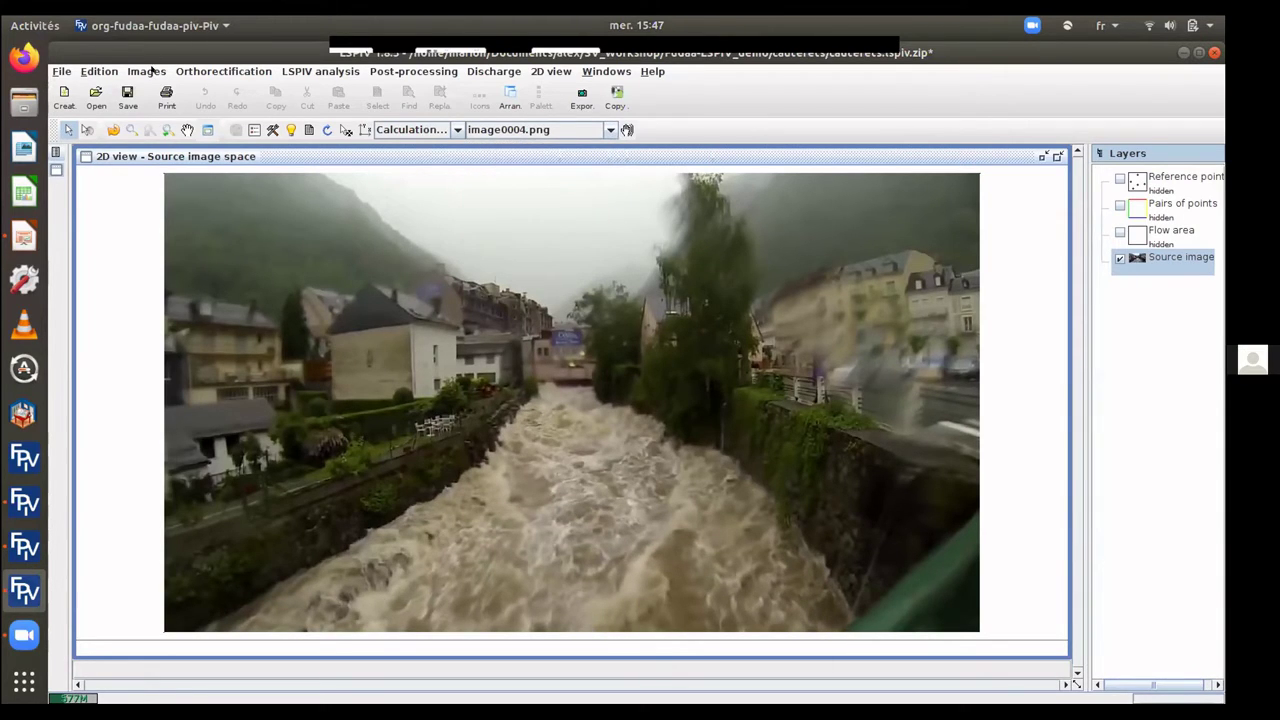
pyautogui.click(148, 71)
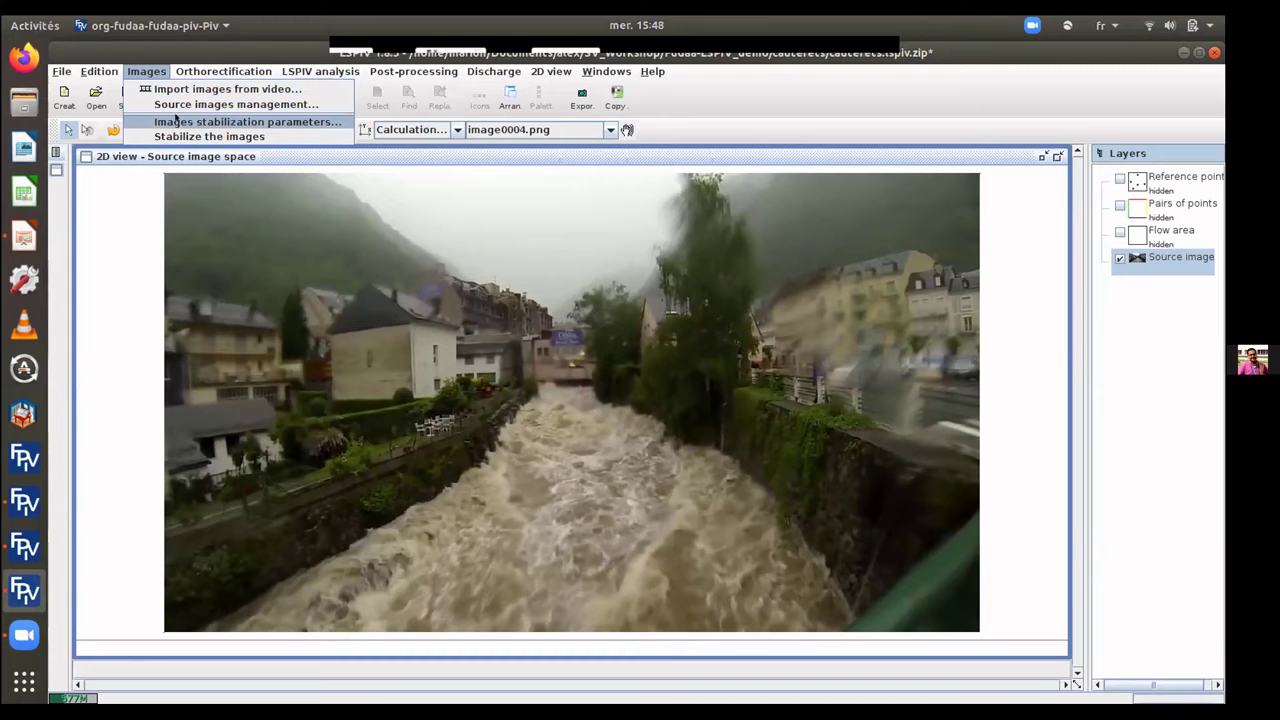
pyautogui.click(140, 46)
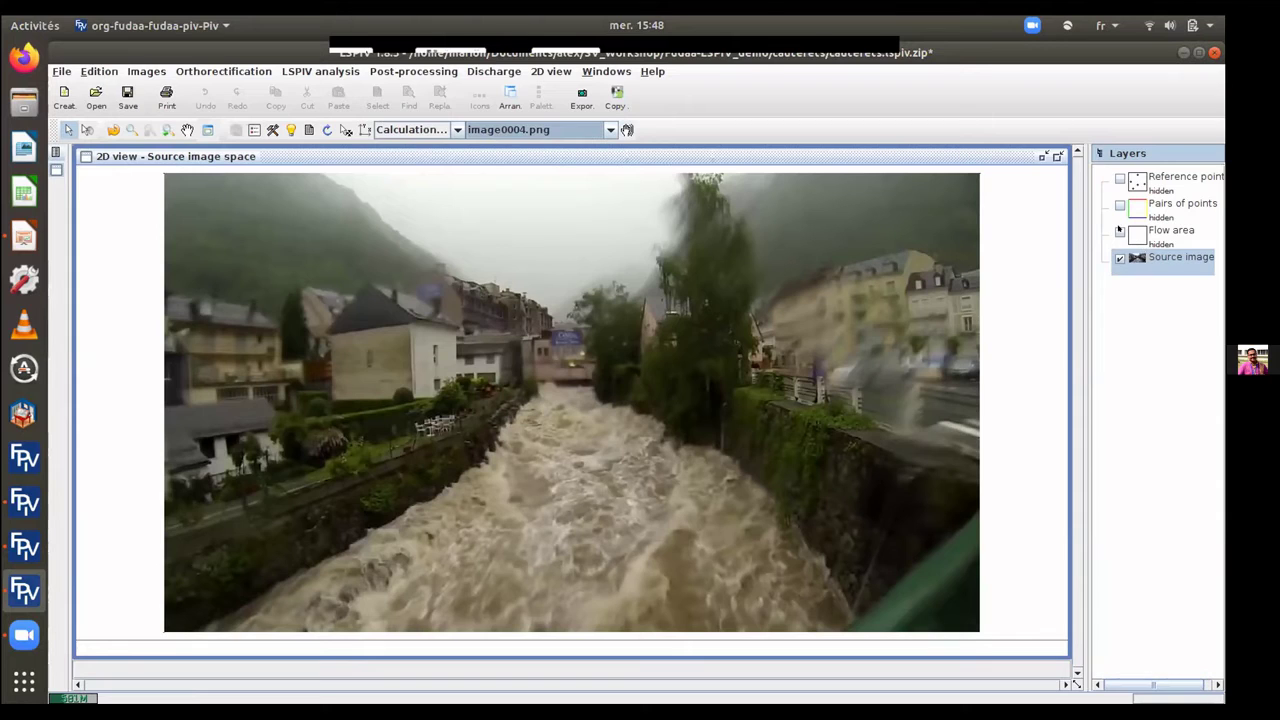
# View the Flow area layer over the source image and over its stabilized version, and hide the layer again.
pyautogui.click(1120, 231)
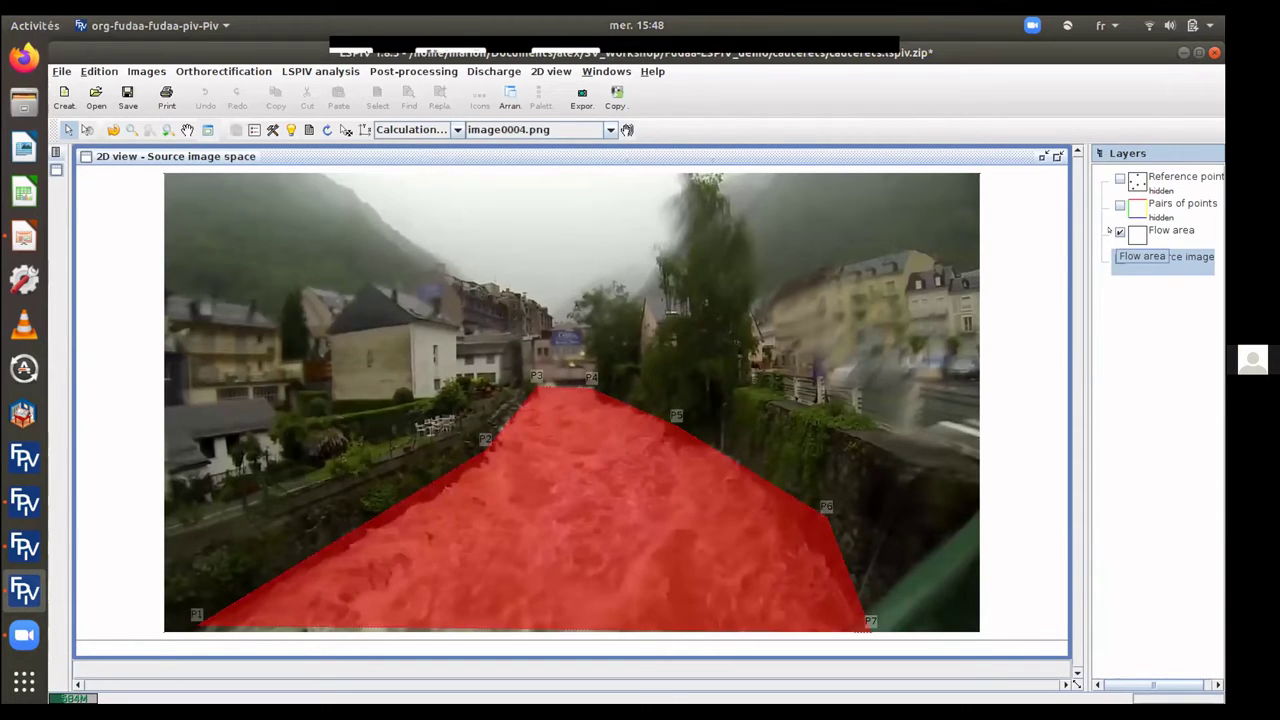
pyautogui.click(627, 124)
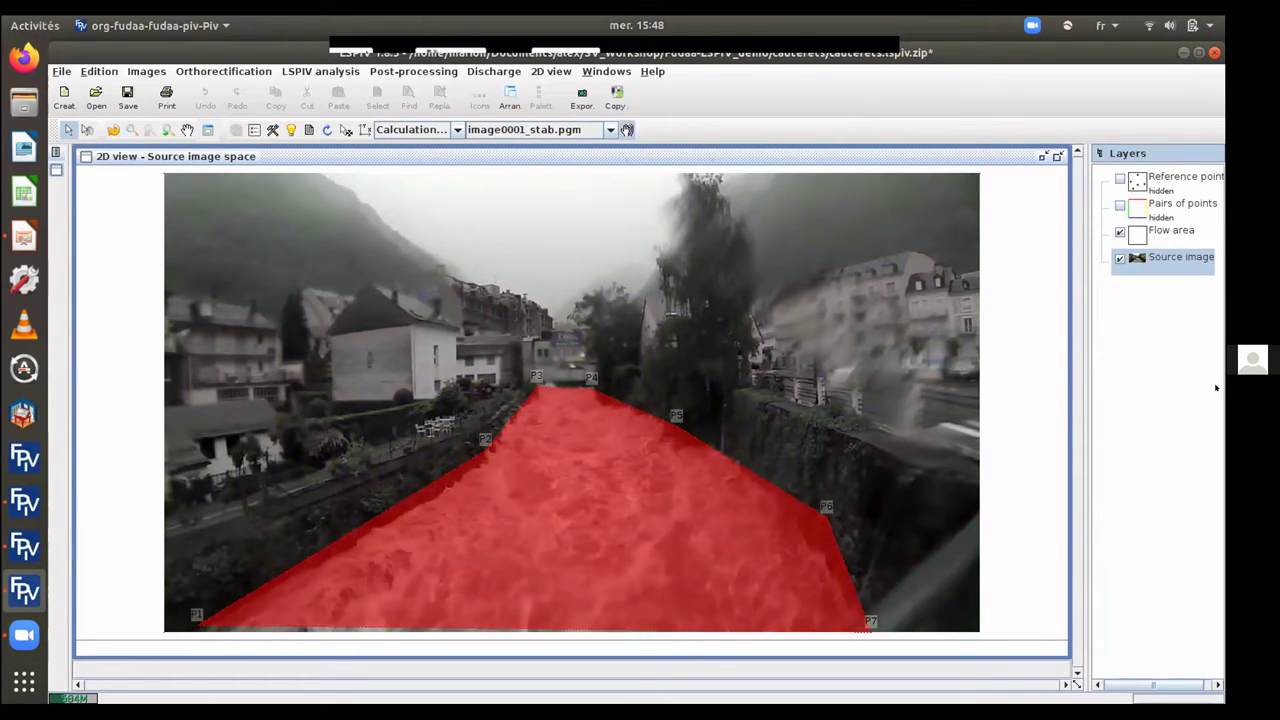
pyautogui.click(1120, 231)
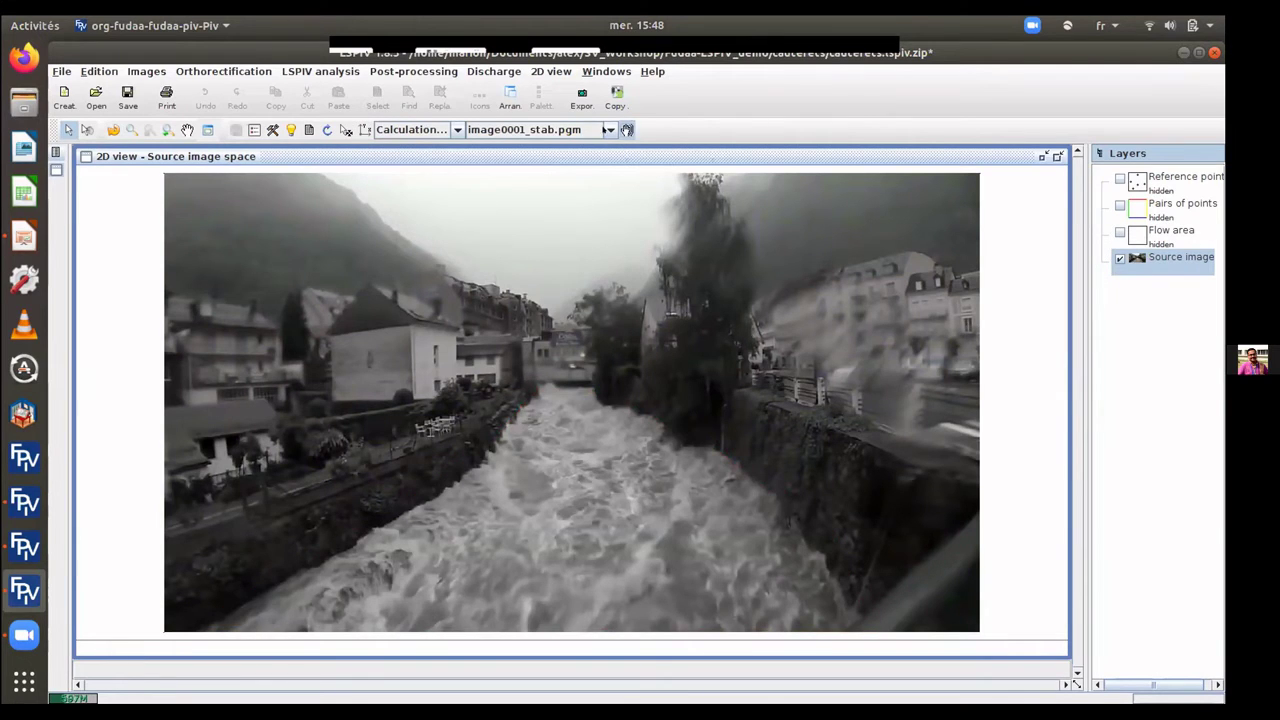
# View the last stabilized image, image0060_stab.pgm, and return to the original source images.
pyautogui.click(609, 130)
pyautogui.scroll(-15, 569, 230)
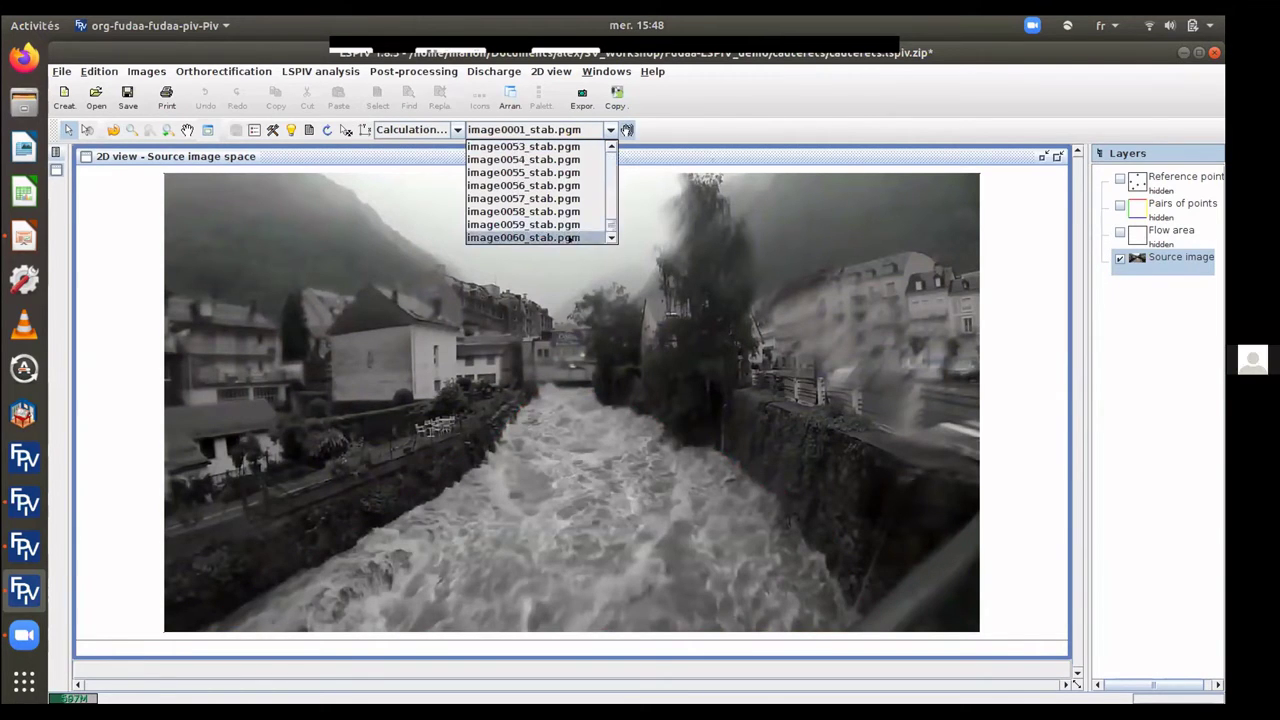
pyautogui.click(569, 238)
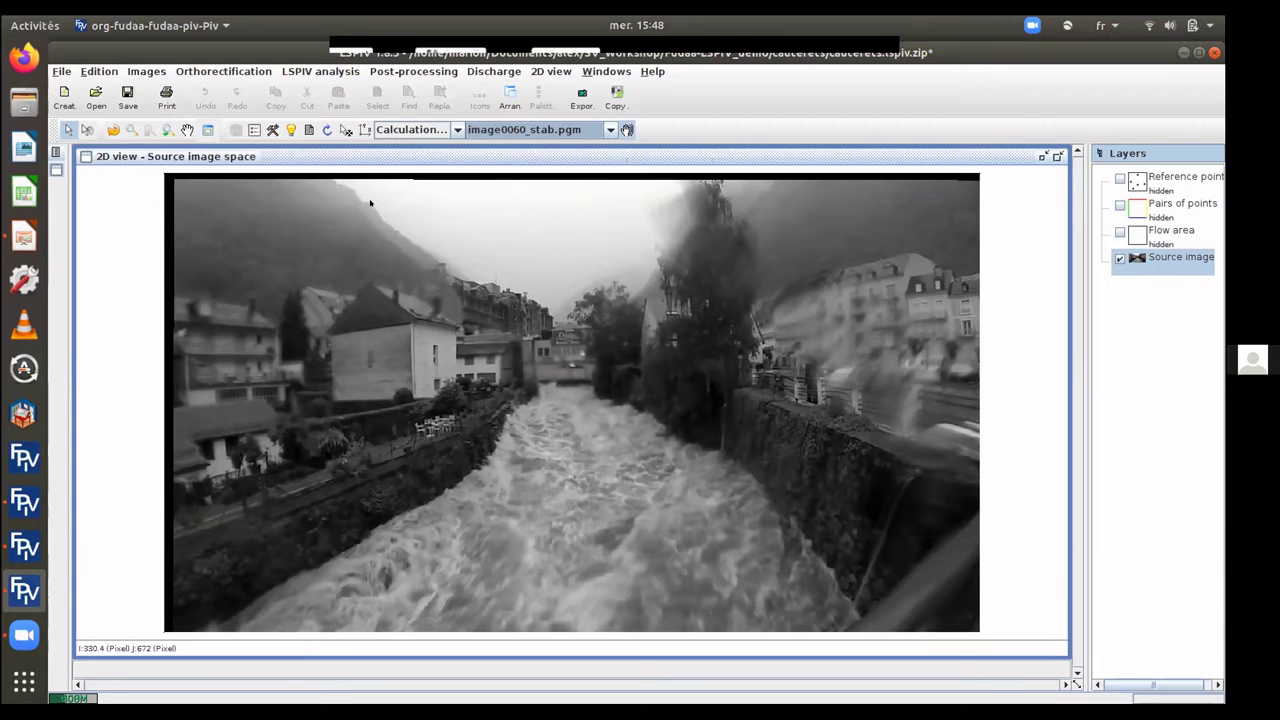
pyautogui.click(620, 128)
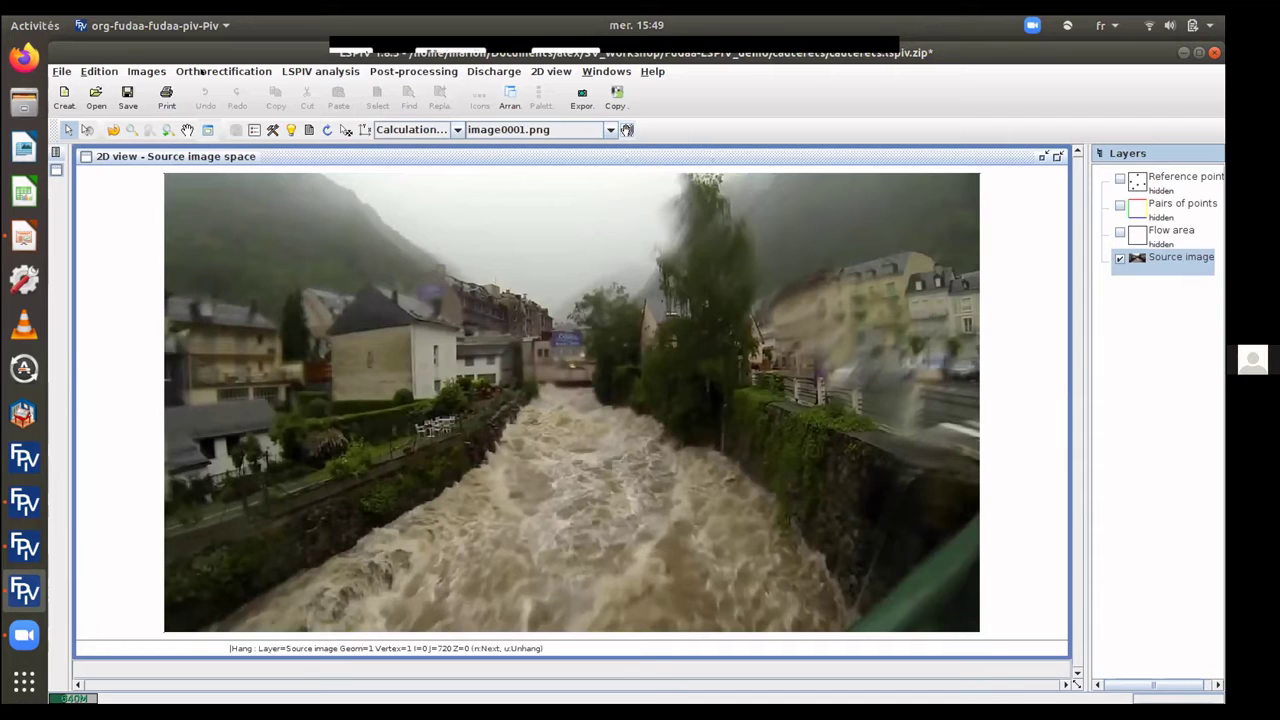
pyautogui.click(201, 72)
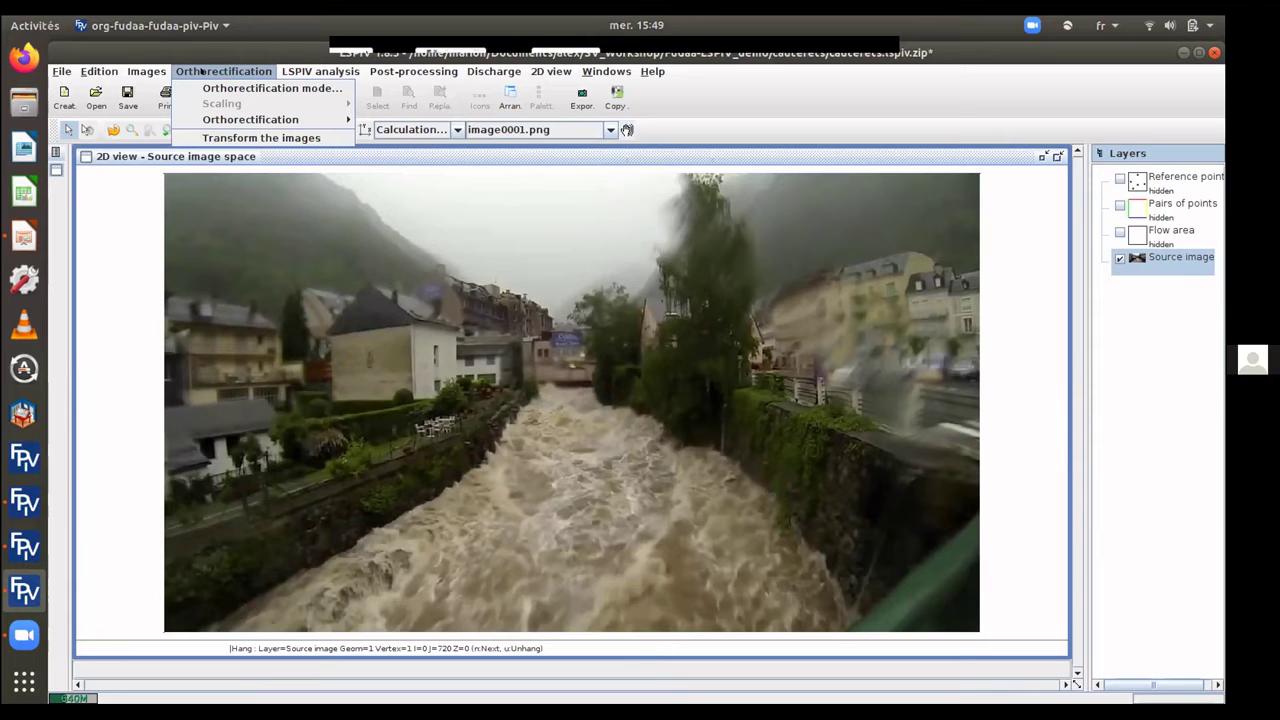
pyautogui.click(301, 24)
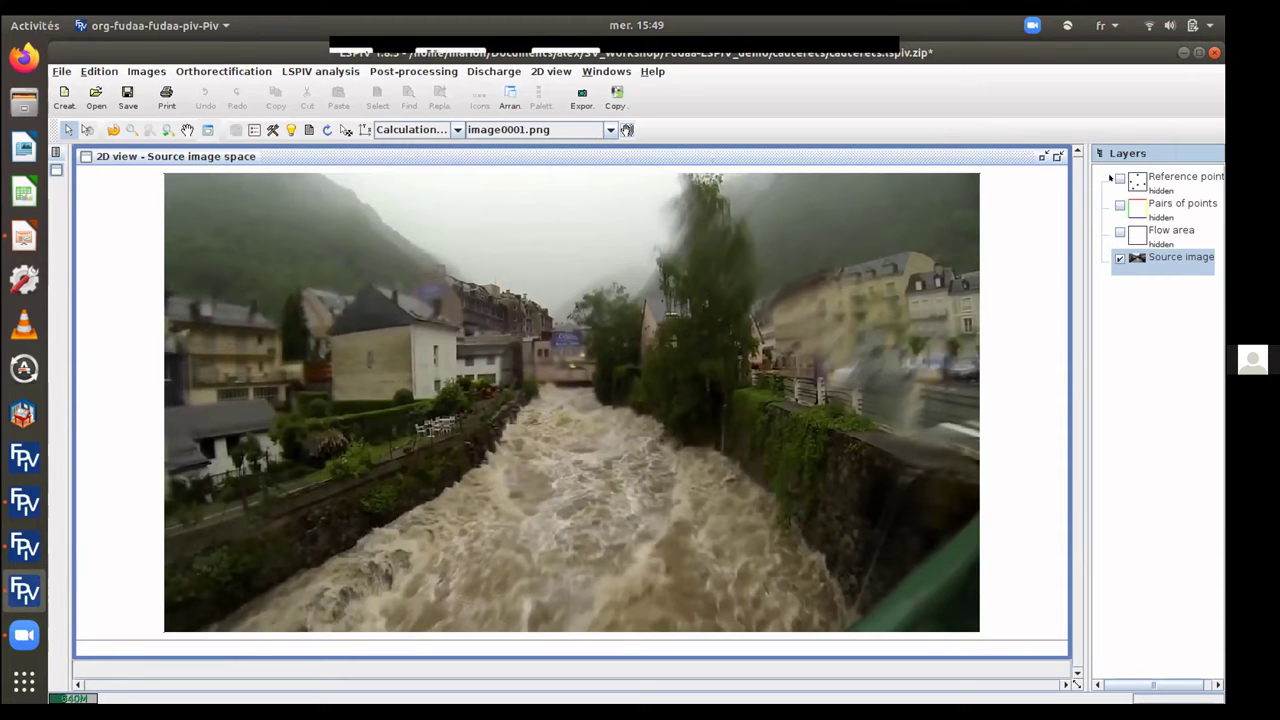
# Show the Reference points layer and examine the pixel and real coordinates of its points, leaving them unedited.
pyautogui.click(1118, 178)
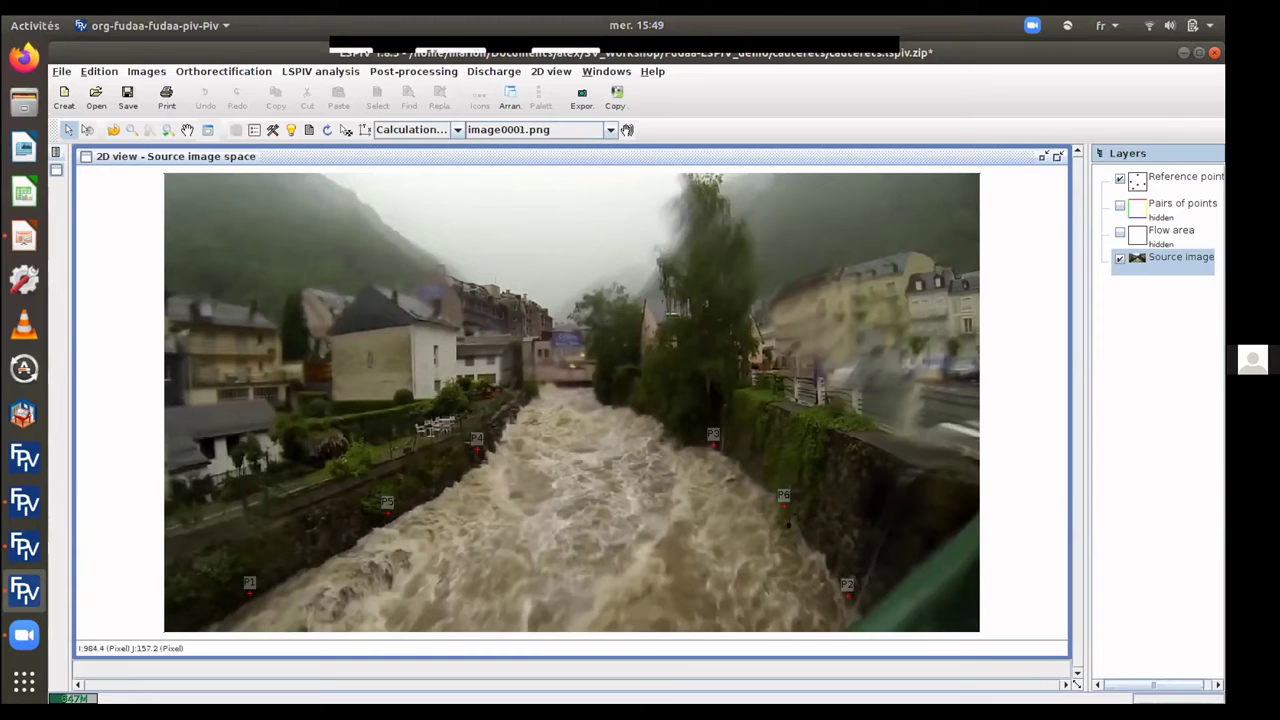
pyautogui.click(1170, 180)
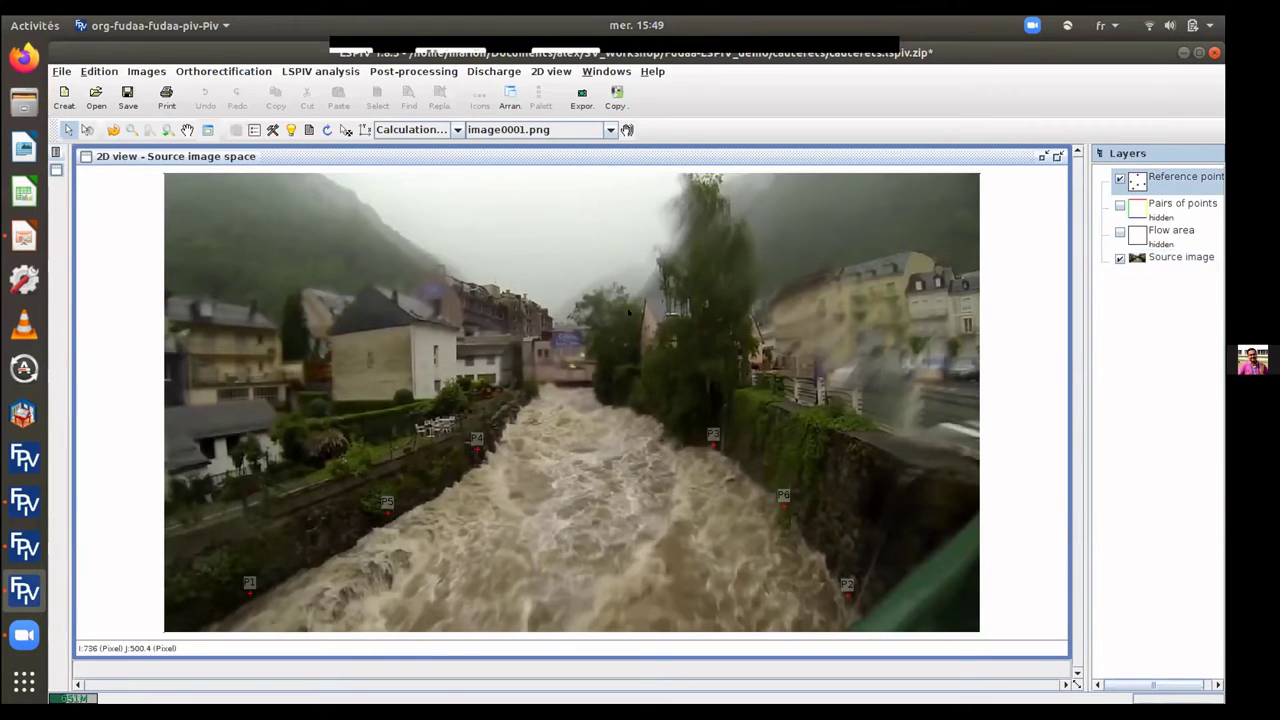
pyautogui.rightClick(703, 438)
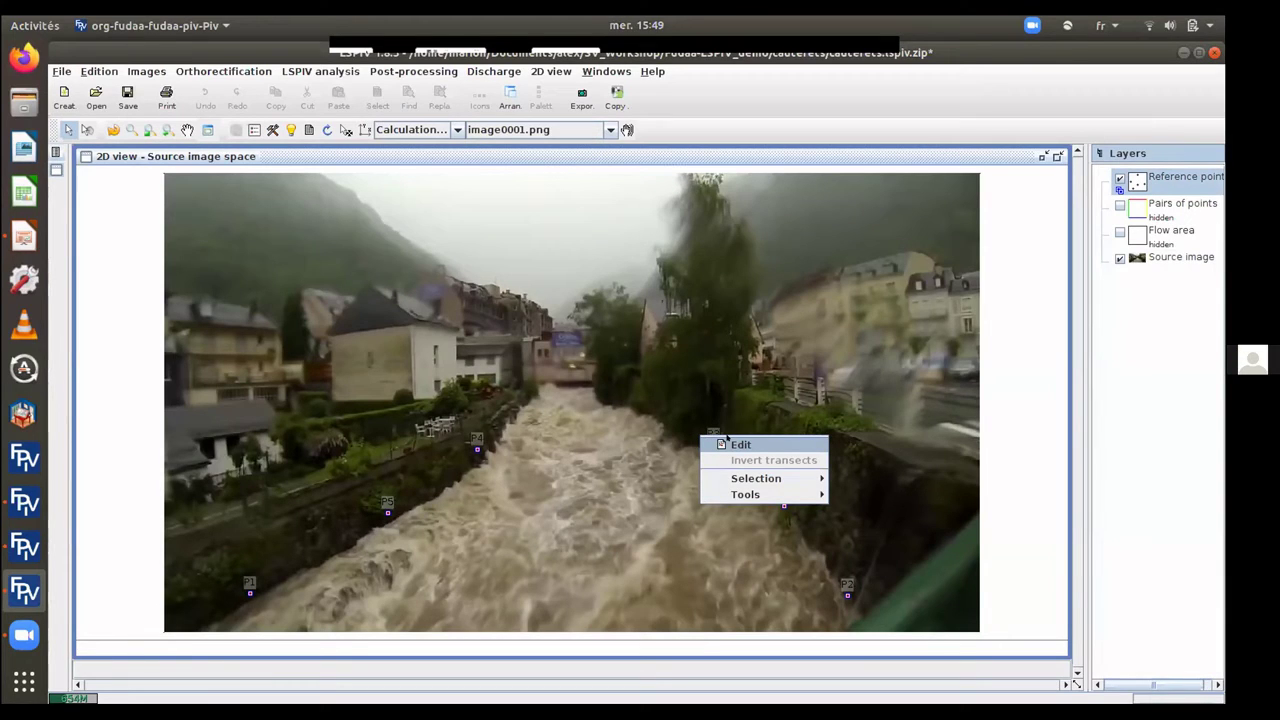
pyautogui.click(738, 444)
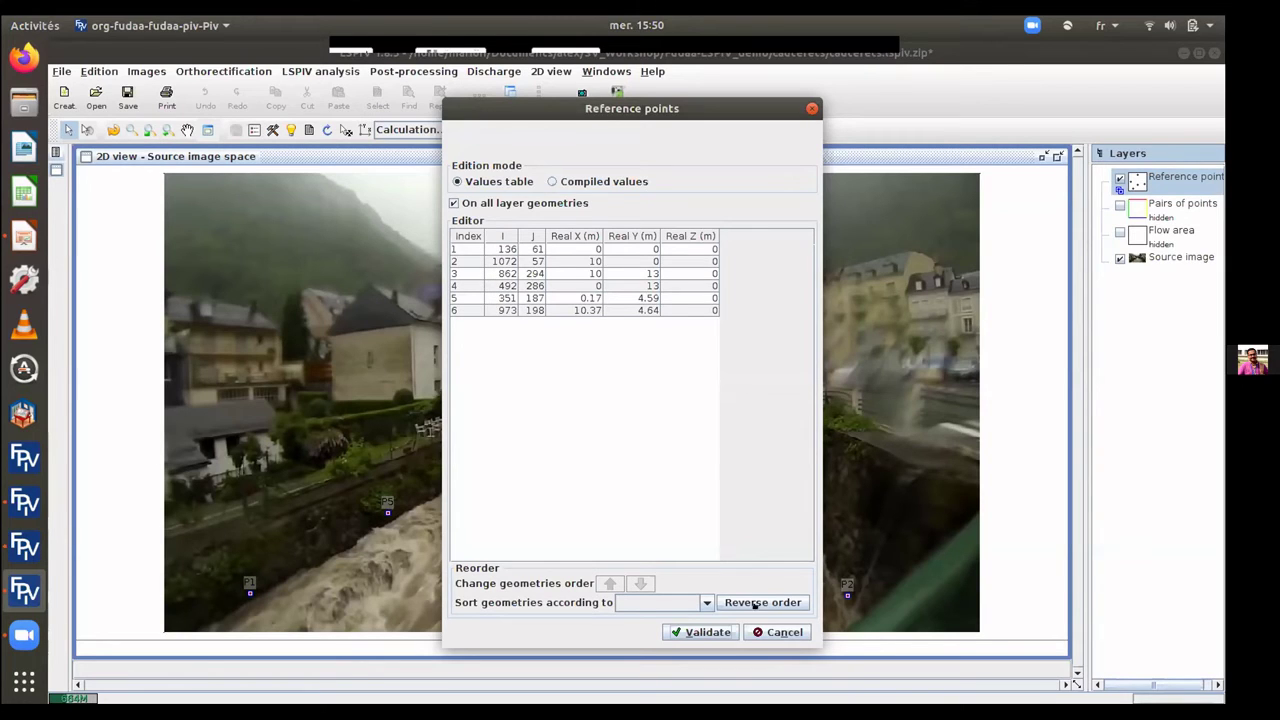
pyautogui.click(768, 631)
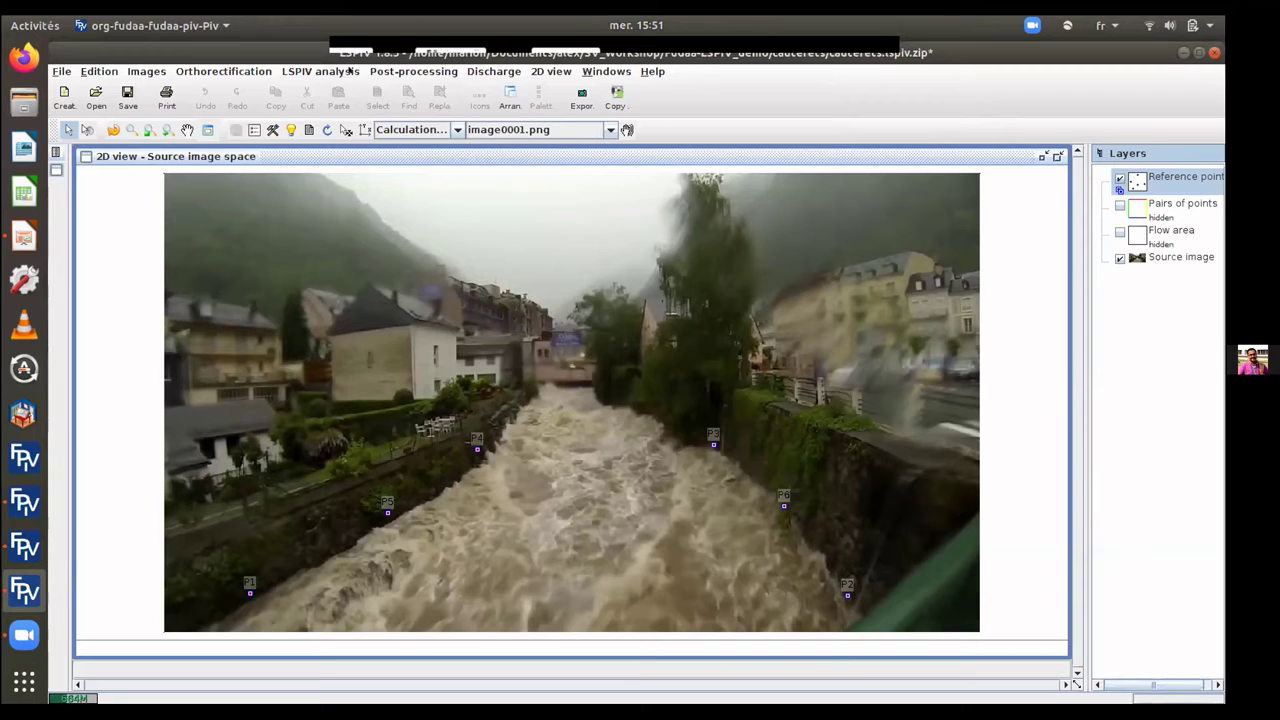
# Run the verification of the reference points and examine the gap between real and recalculated coordinates for each point.
pyautogui.click(249, 72)
pyautogui.moveTo(255, 119)
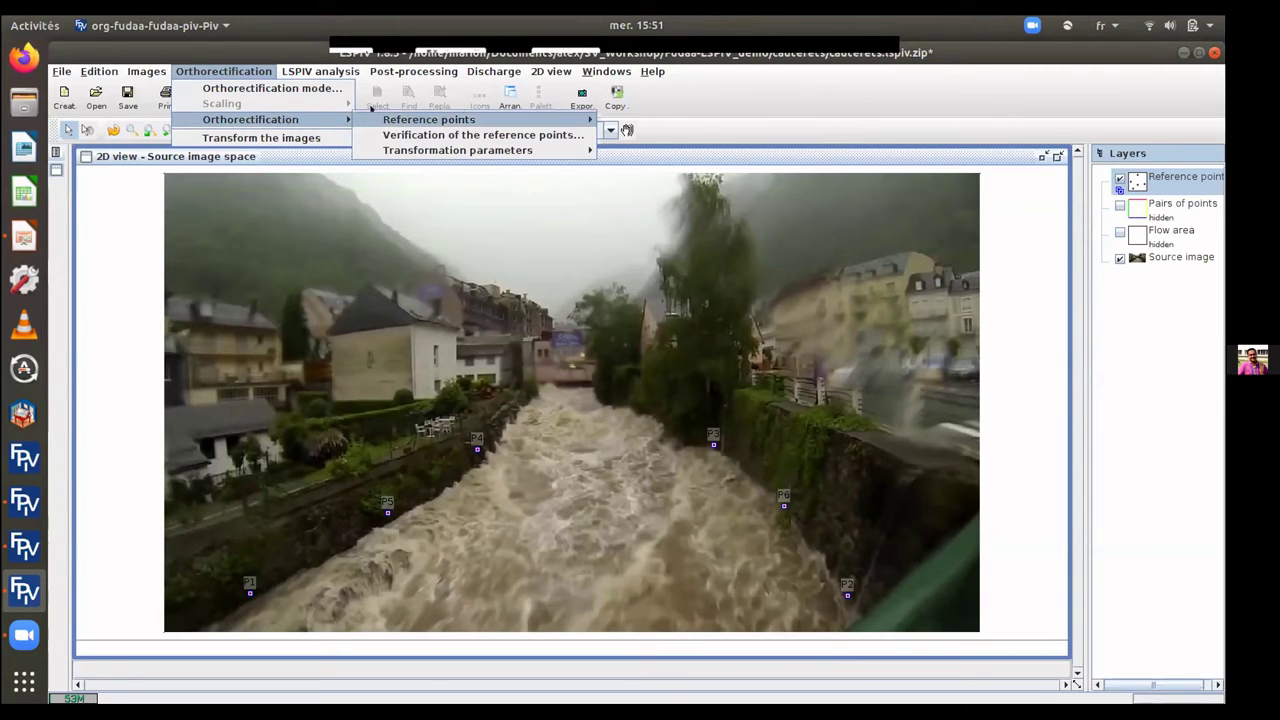
pyautogui.click(497, 134)
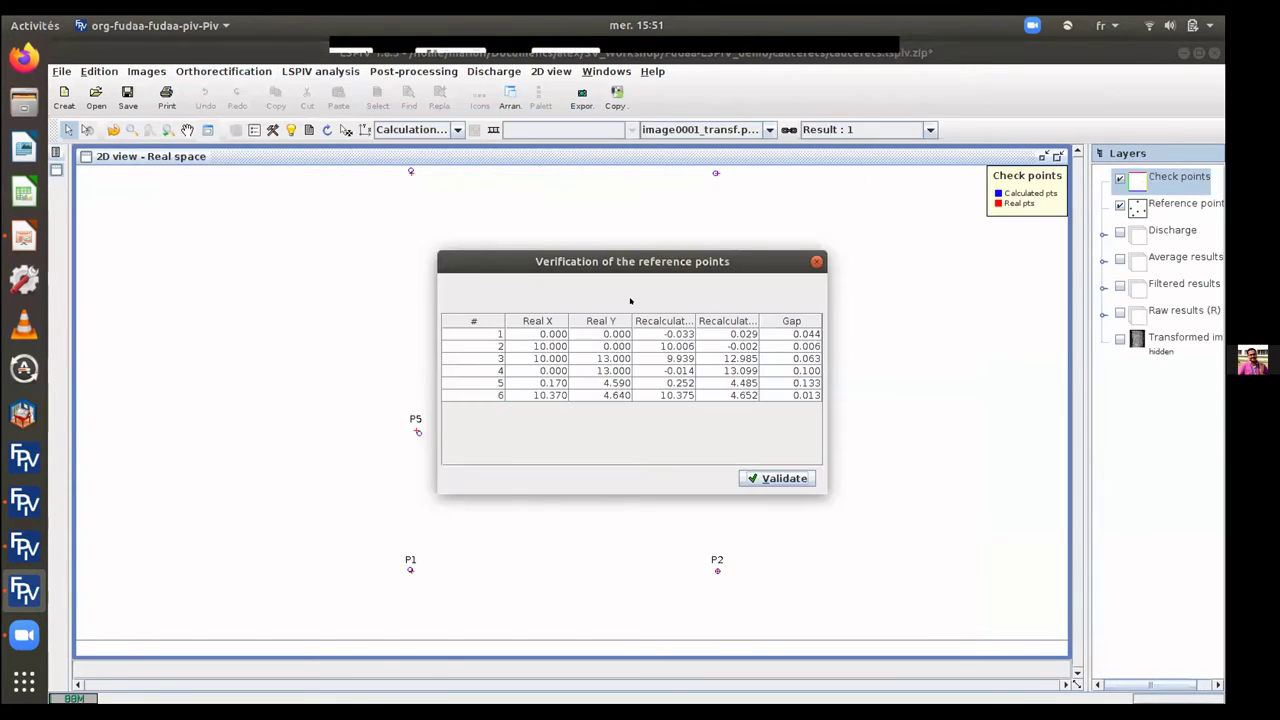
pyautogui.moveTo(623, 255); pyautogui.dragTo(493, 232)
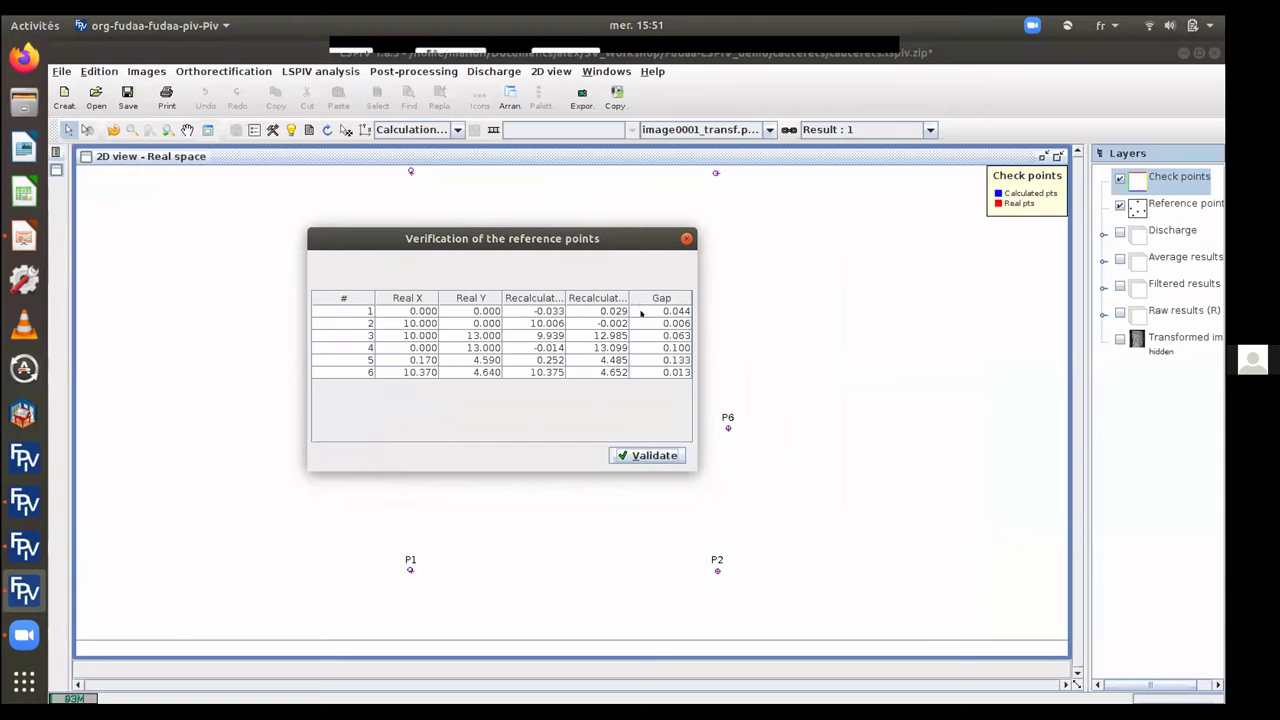
pyautogui.click(634, 455)
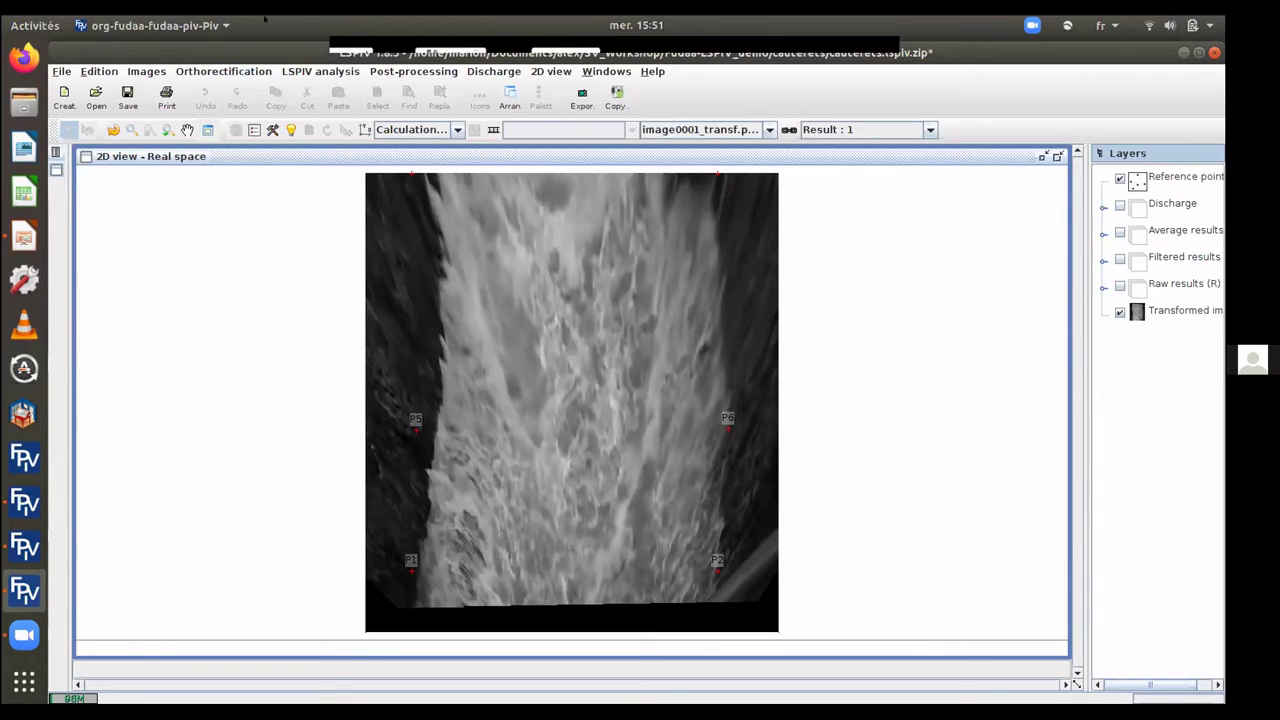
# Examine the orthorectification transformation parameters, including corner positions, resolution and water level, and leave the dialog without applying changes.
pyautogui.click(204, 71)
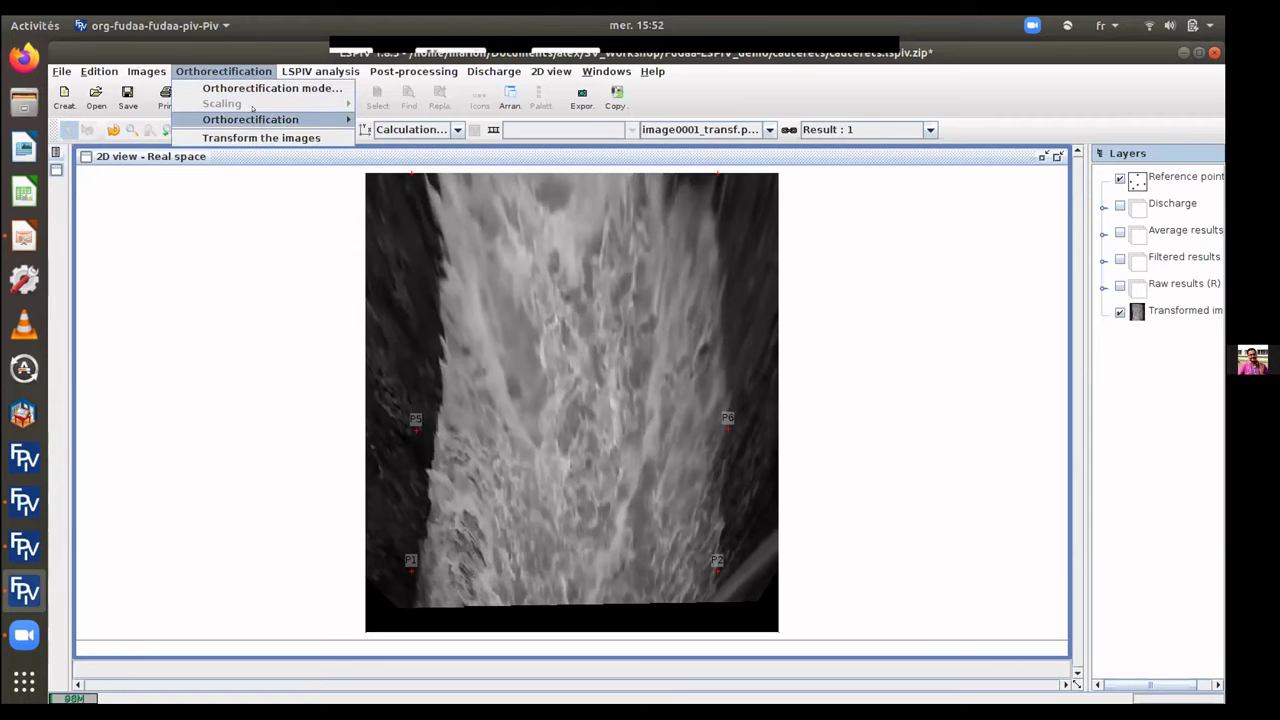
pyautogui.moveTo(300, 119)
pyautogui.moveTo(497, 148)
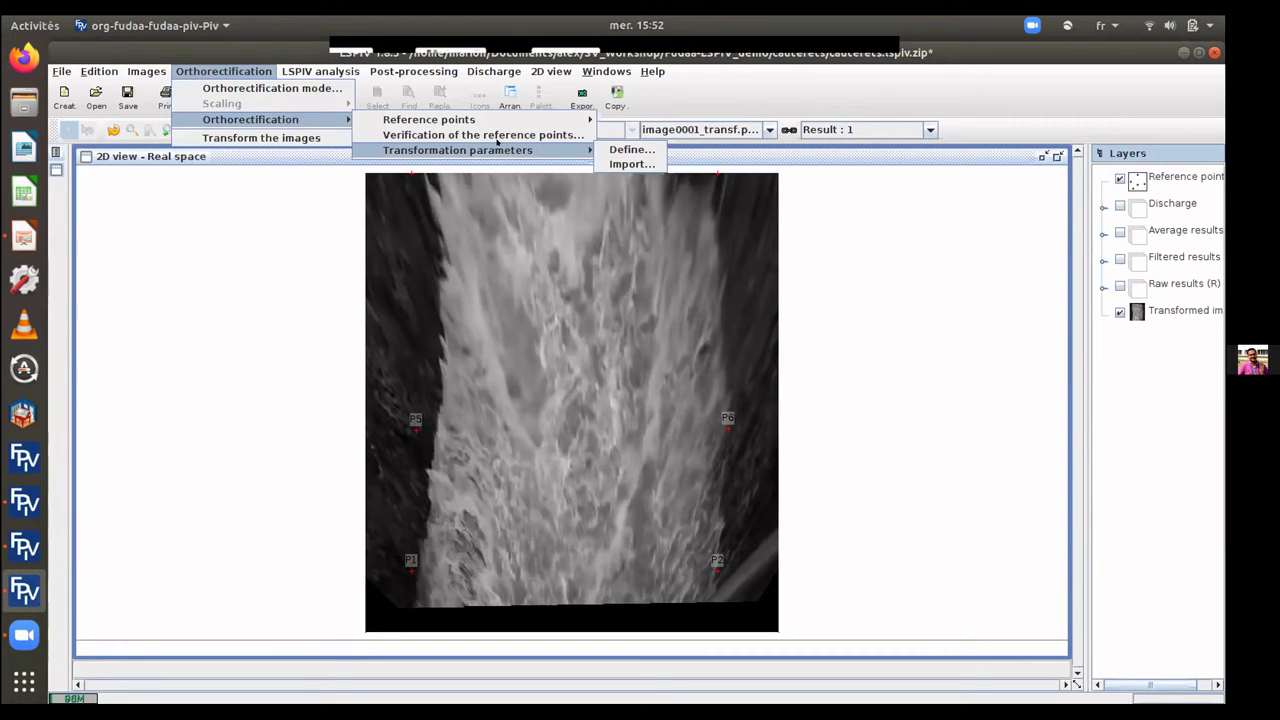
pyautogui.click(620, 149)
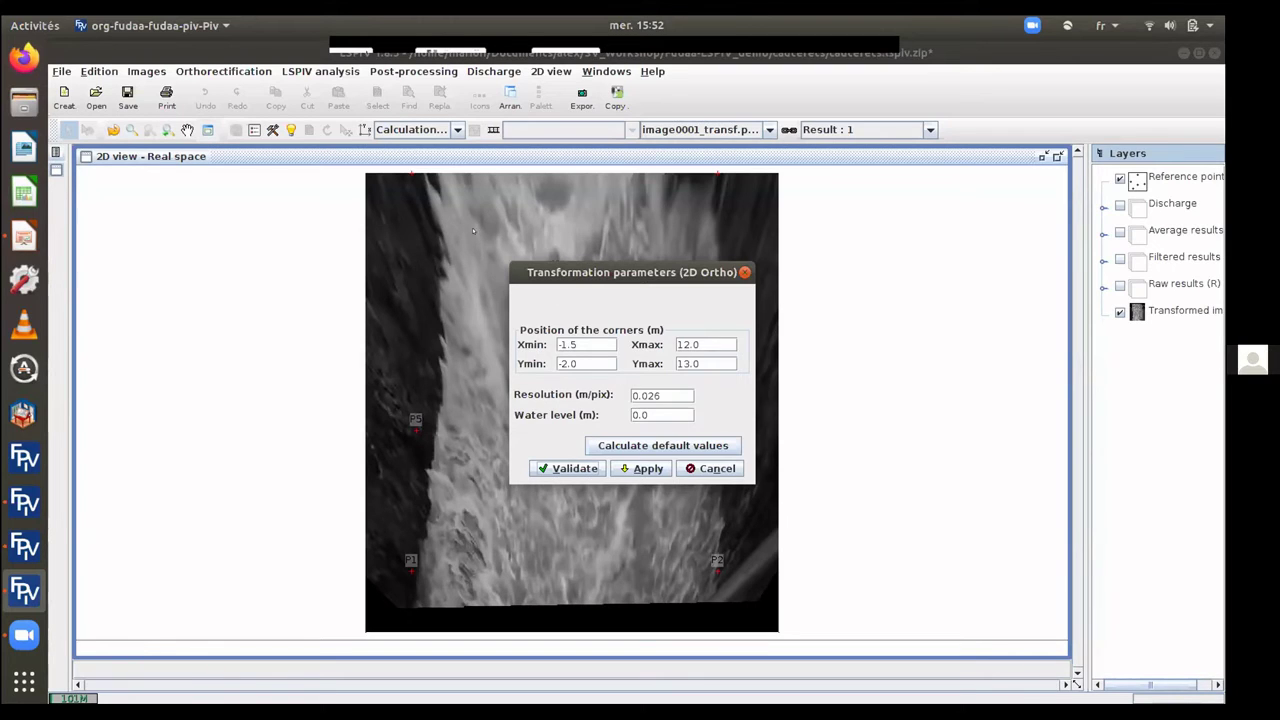
pyautogui.click(716, 468)
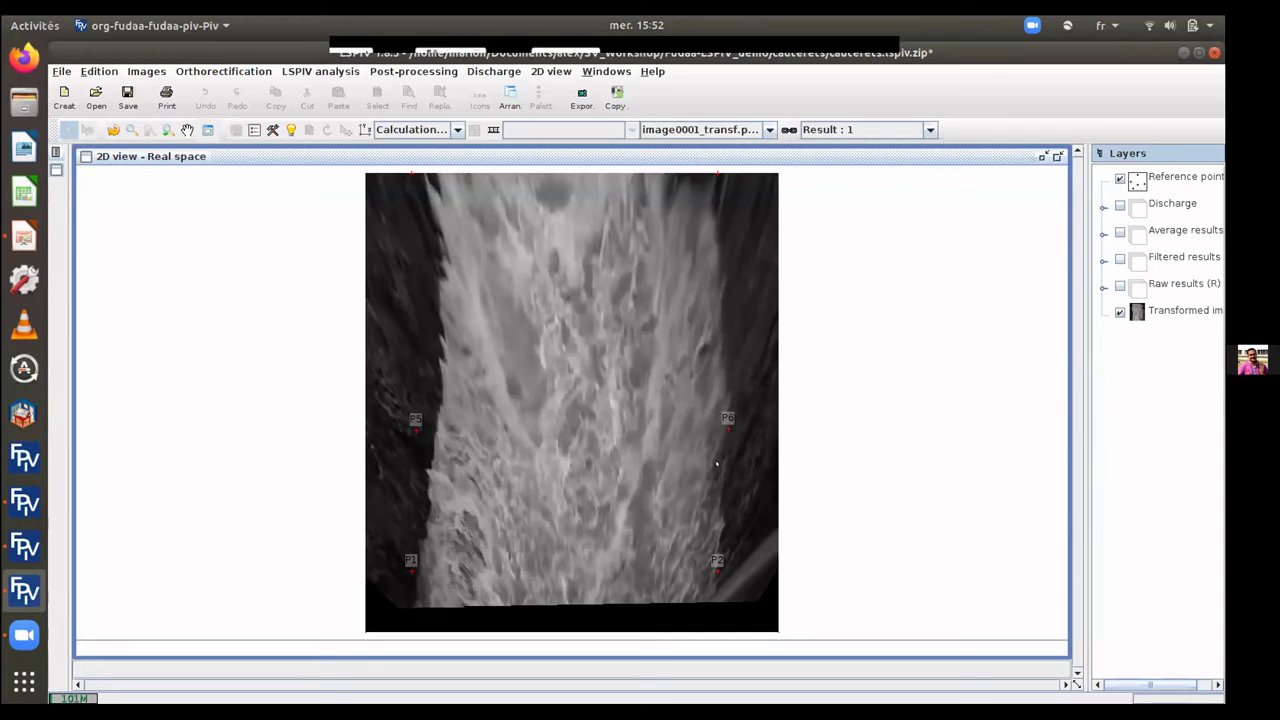
# Browse the orthorectified images one by one up to image0008_transf.pgm to examine the surface flow in real space.
pyautogui.click(736, 129)
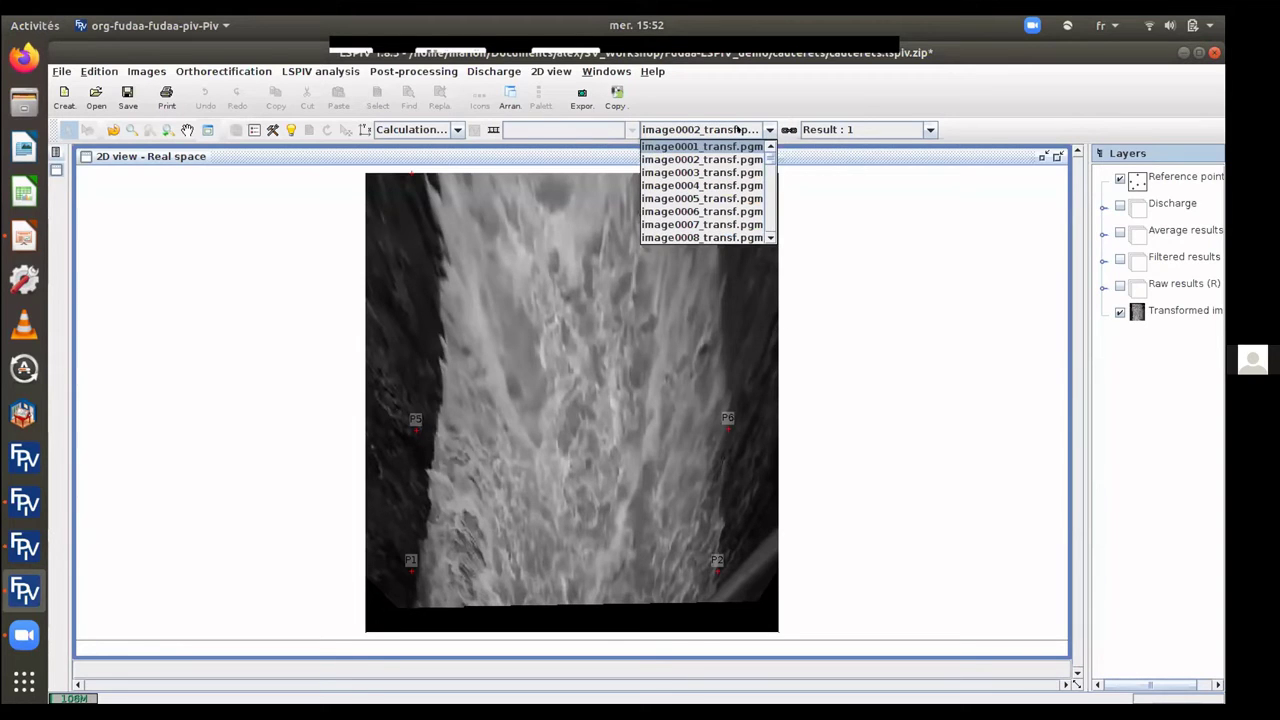
pyautogui.press('Down')
pyautogui.press('Down')
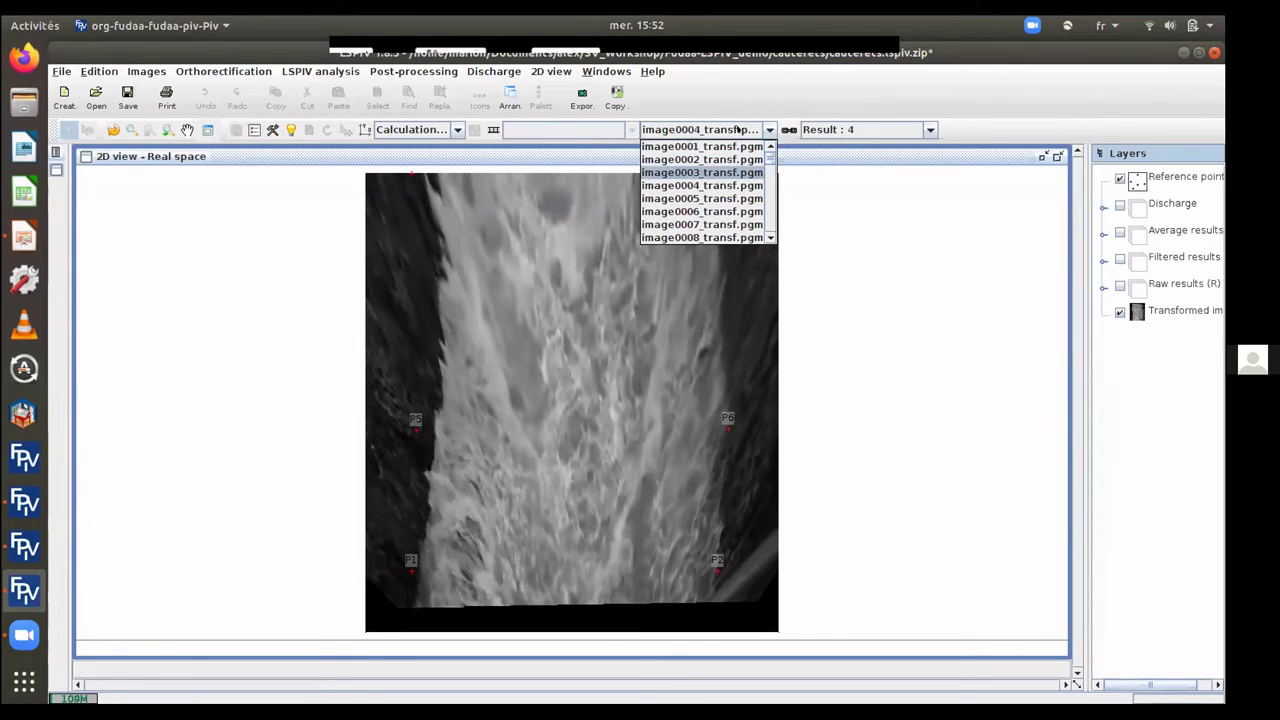
pyautogui.press('Down')
pyautogui.press('Down')
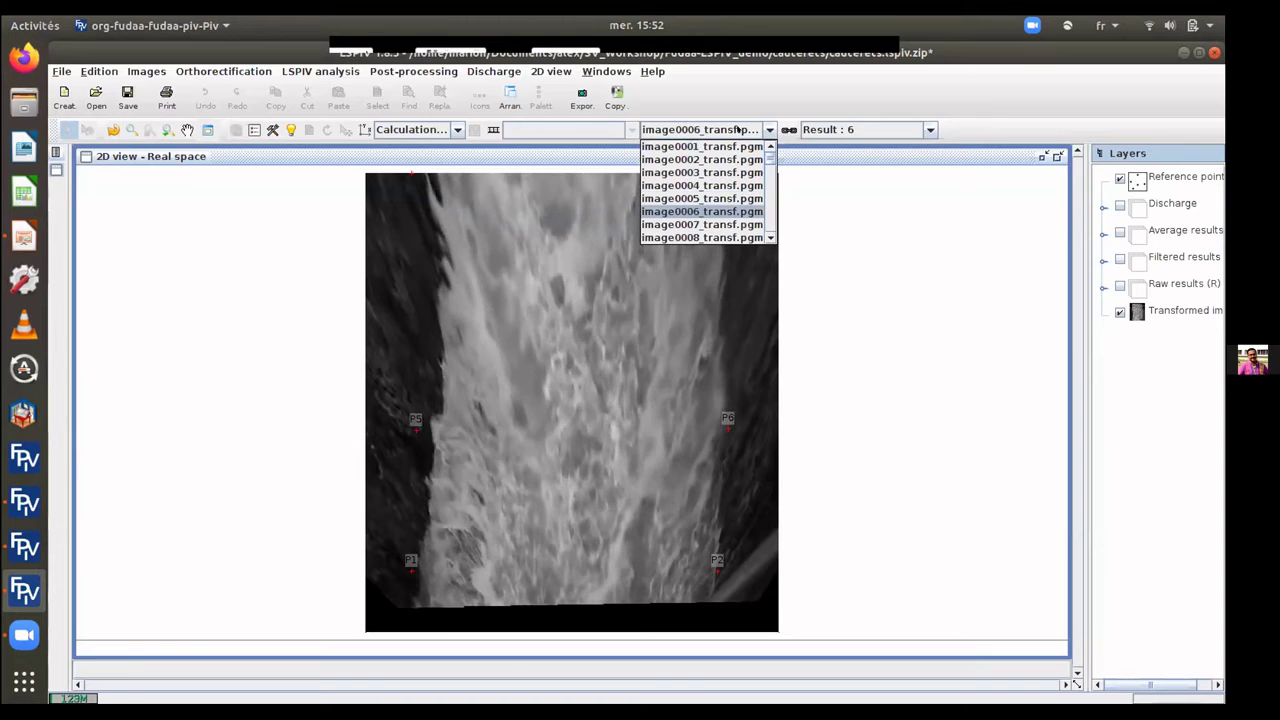
pyautogui.press('Down')
pyautogui.press('Down')
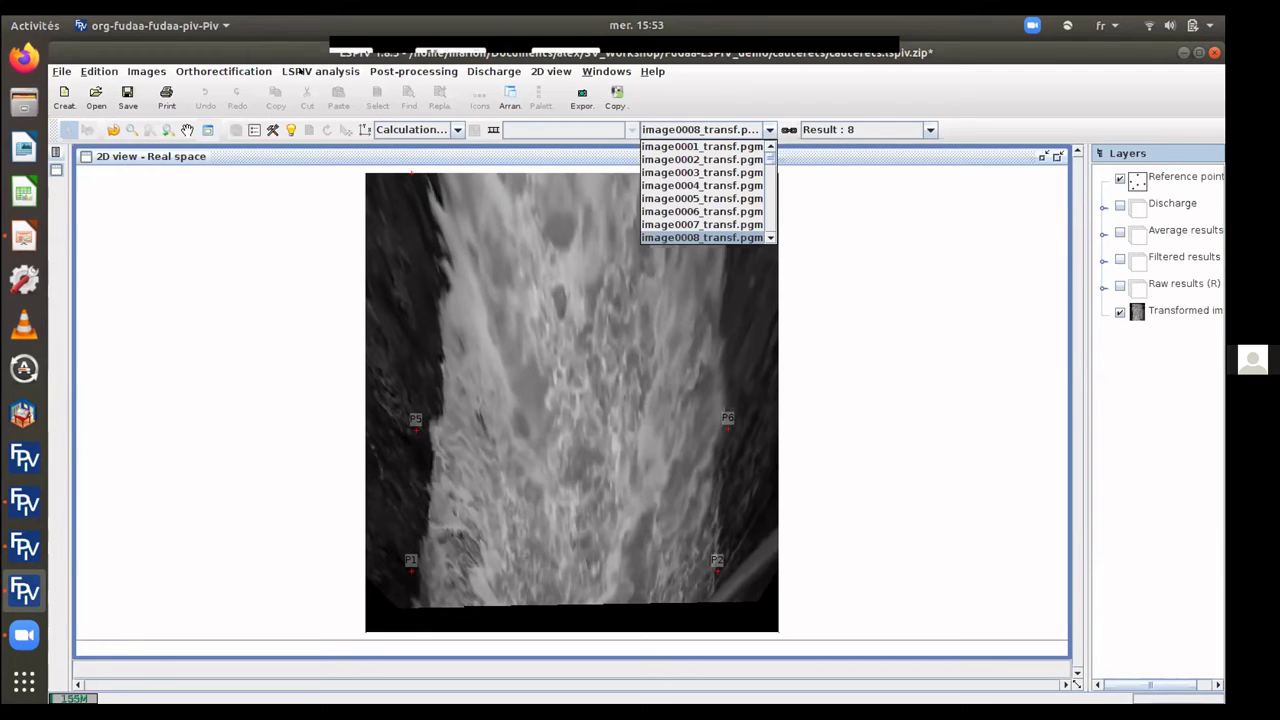
# Examine the LSPIV calculation parameters, including interrogation area size and search area distances over the grid, and leave them without applying changes.
pyautogui.click(300, 72)
pyautogui.moveTo(325, 86)
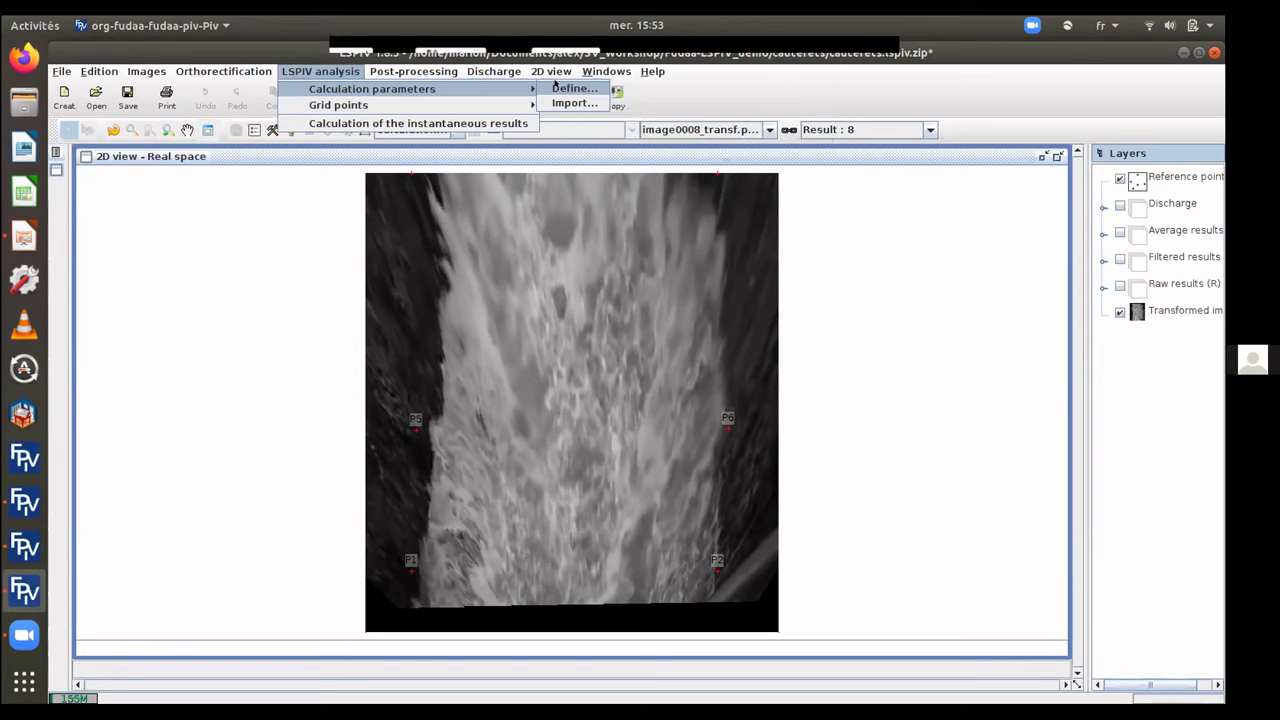
pyautogui.click(556, 87)
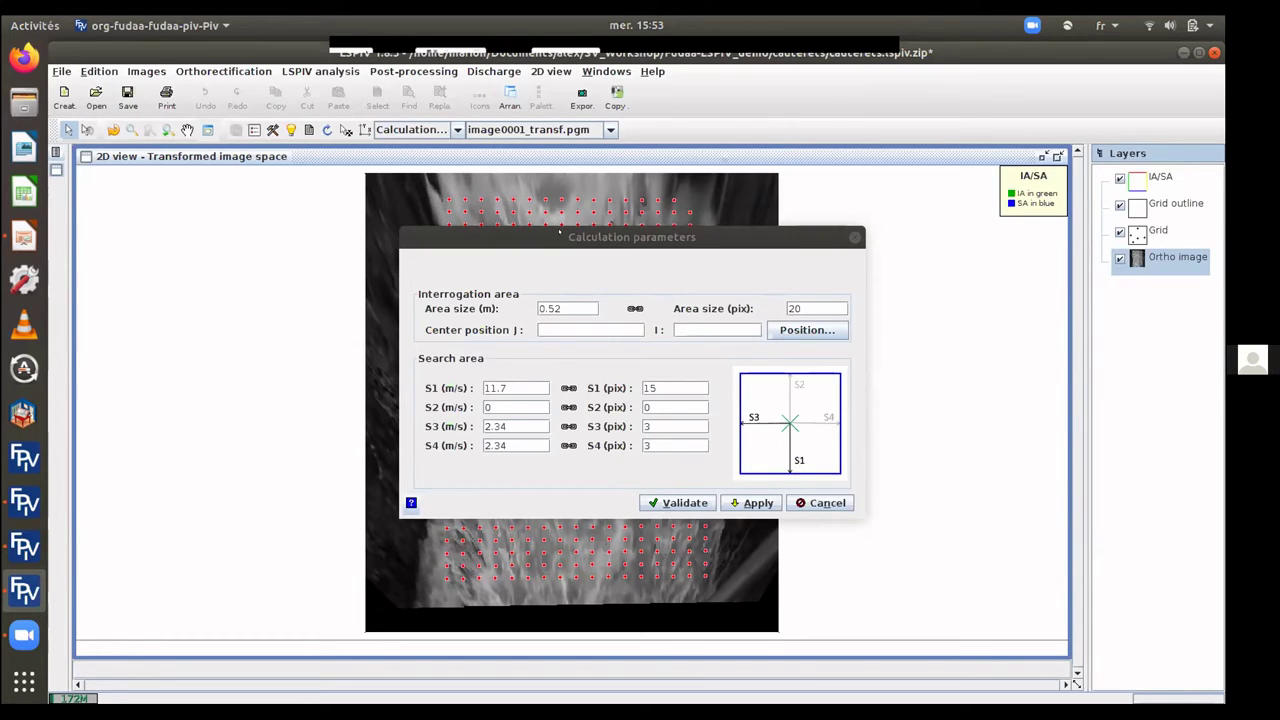
pyautogui.moveTo(560, 232); pyautogui.dragTo(448, 210)
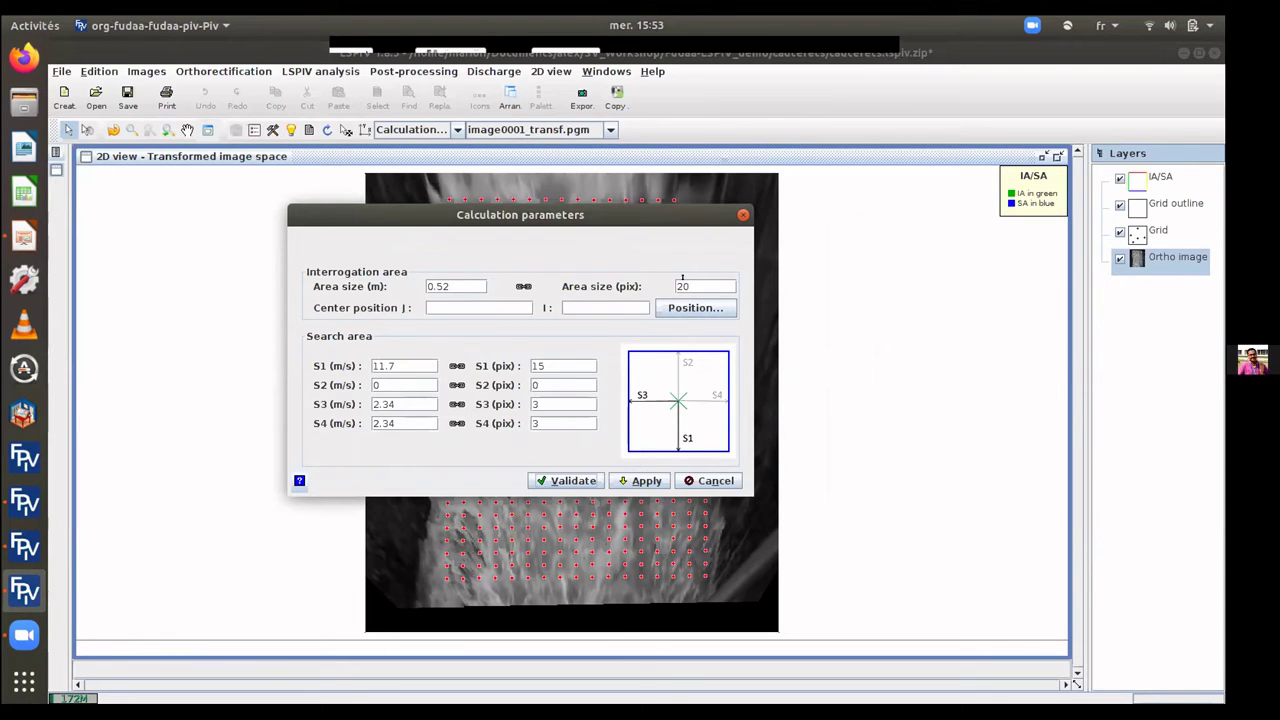
pyautogui.moveTo(522, 207); pyautogui.dragTo(887, 205)
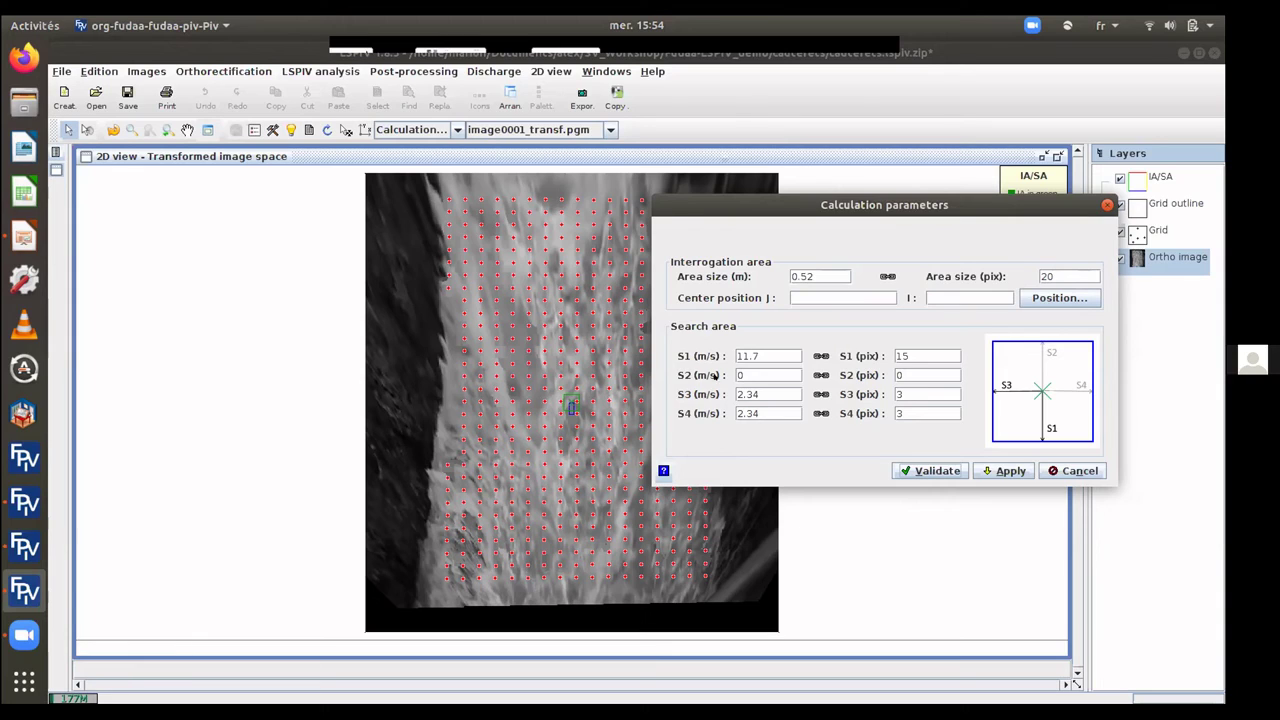
pyautogui.click(754, 351)
pyautogui.click(1080, 470)
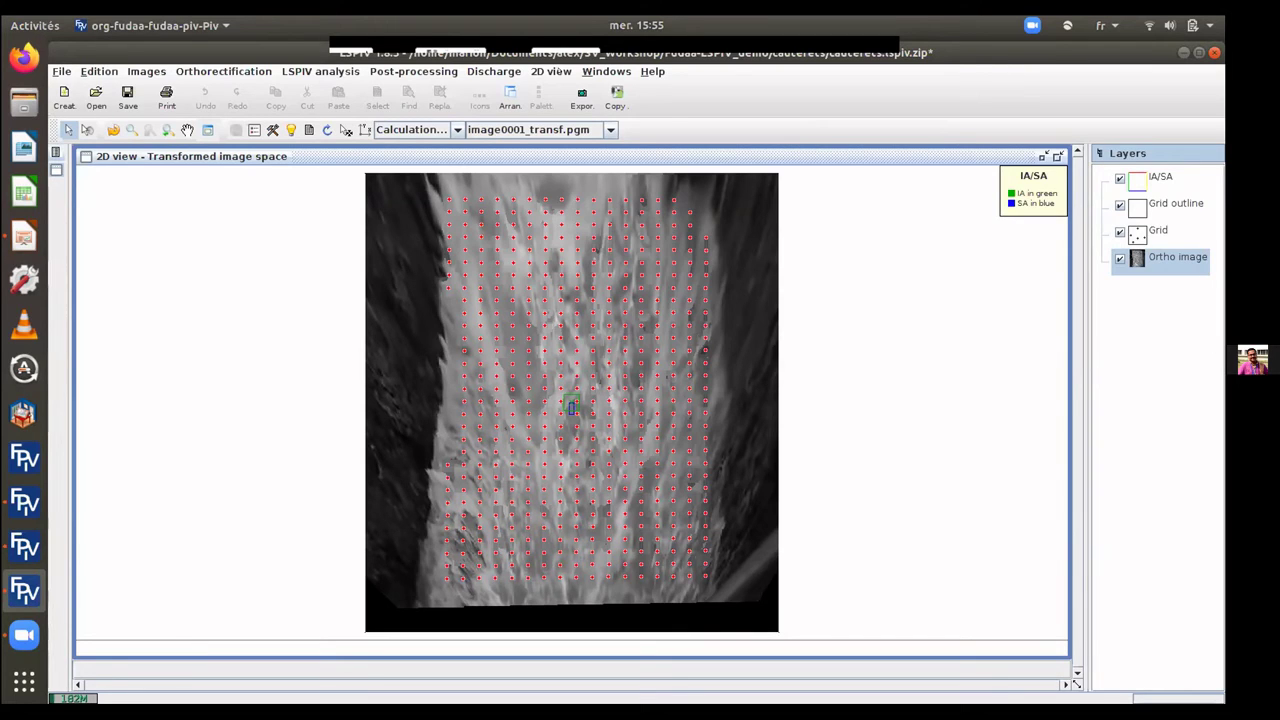
# Return to the real space view and display the filtered velocity vectors (F velocities).
pyautogui.click(551, 71)
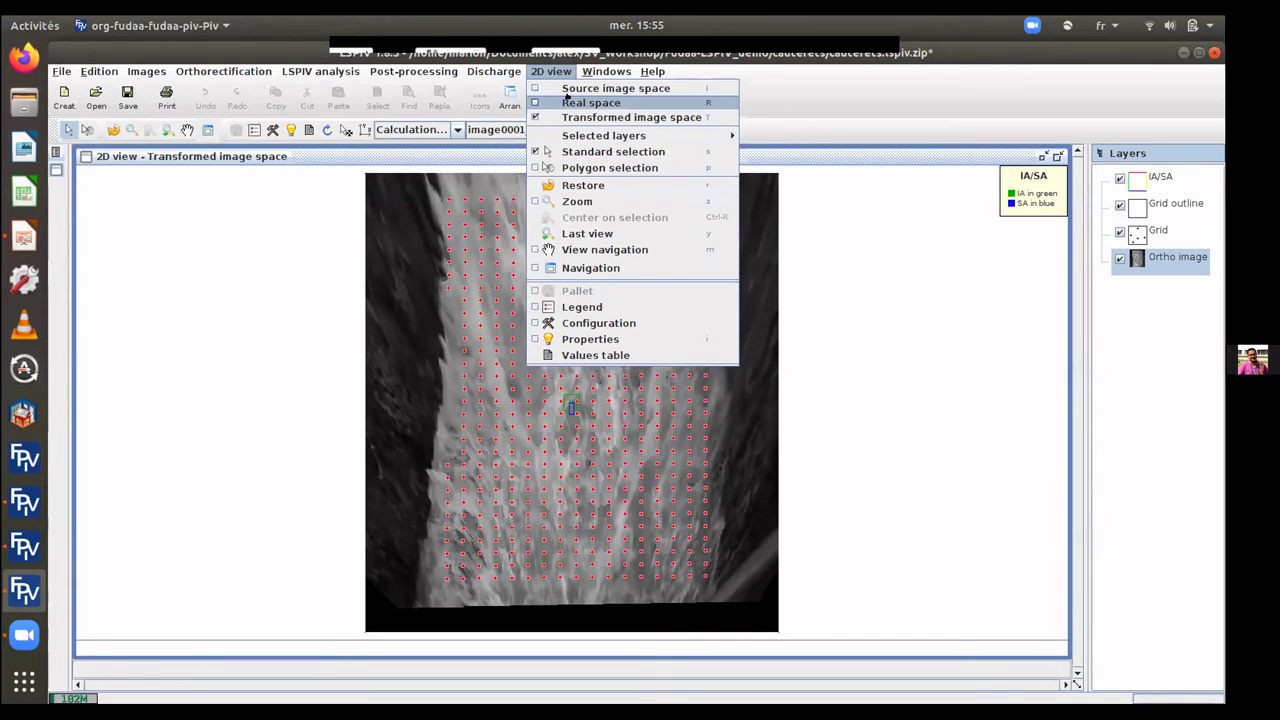
pyautogui.click(567, 100)
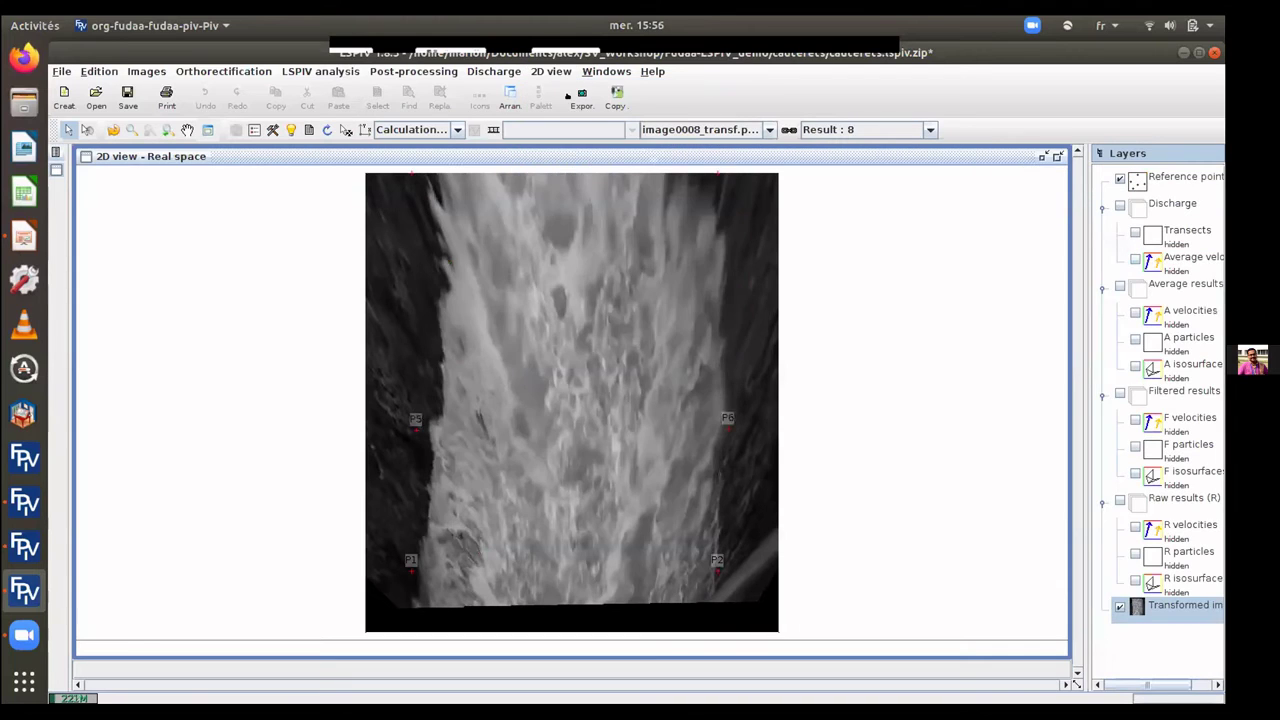
pyautogui.click(1135, 419)
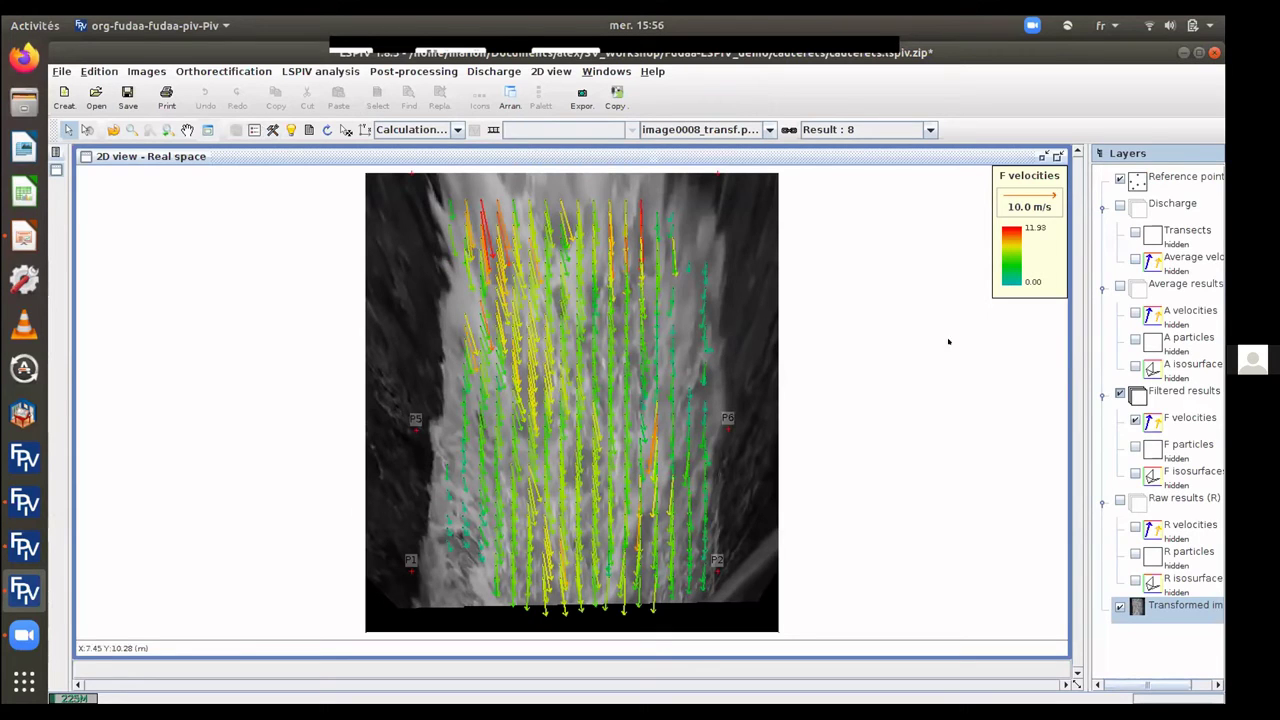
# Shorten the filtered velocity arrows with a relative norm of 1.877 and set their line width to 2.5.
pyautogui.click(1135, 419)
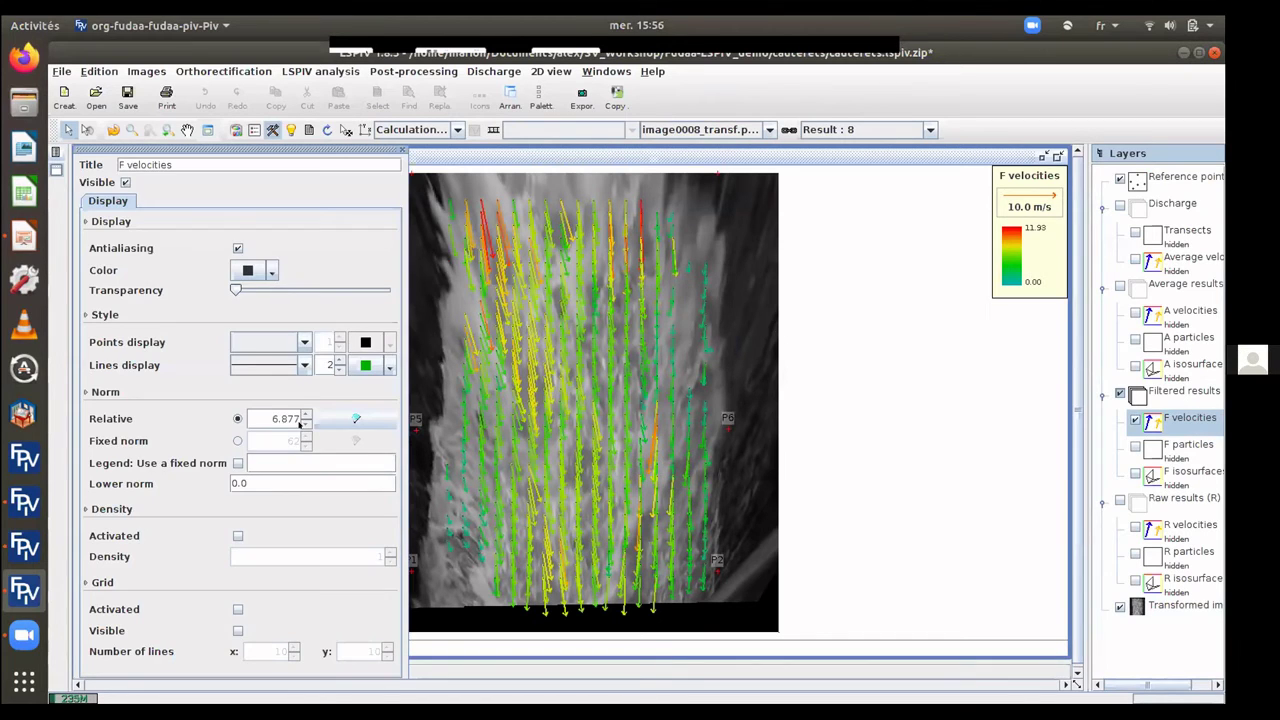
pyautogui.click(304, 423)
pyautogui.click(304, 423)
pyautogui.click(304, 423)
pyautogui.click(304, 423)
pyautogui.click(304, 423)
pyautogui.click(304, 423)
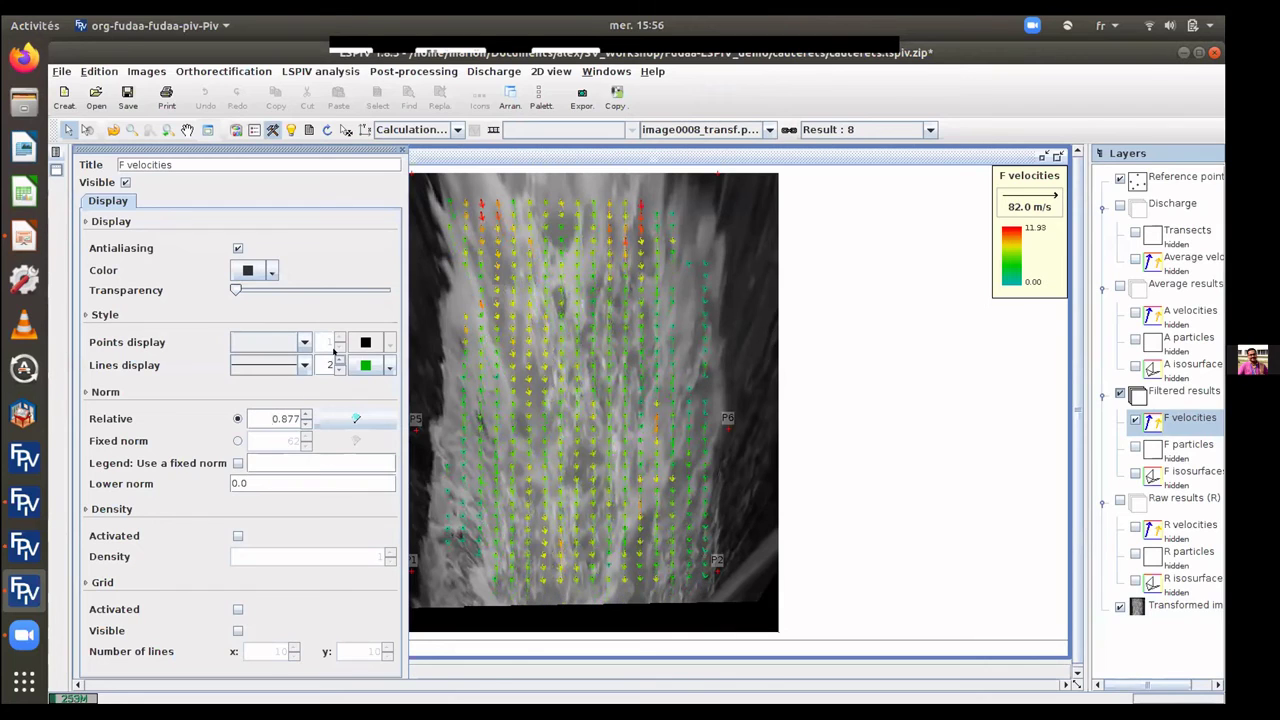
pyautogui.click(305, 414)
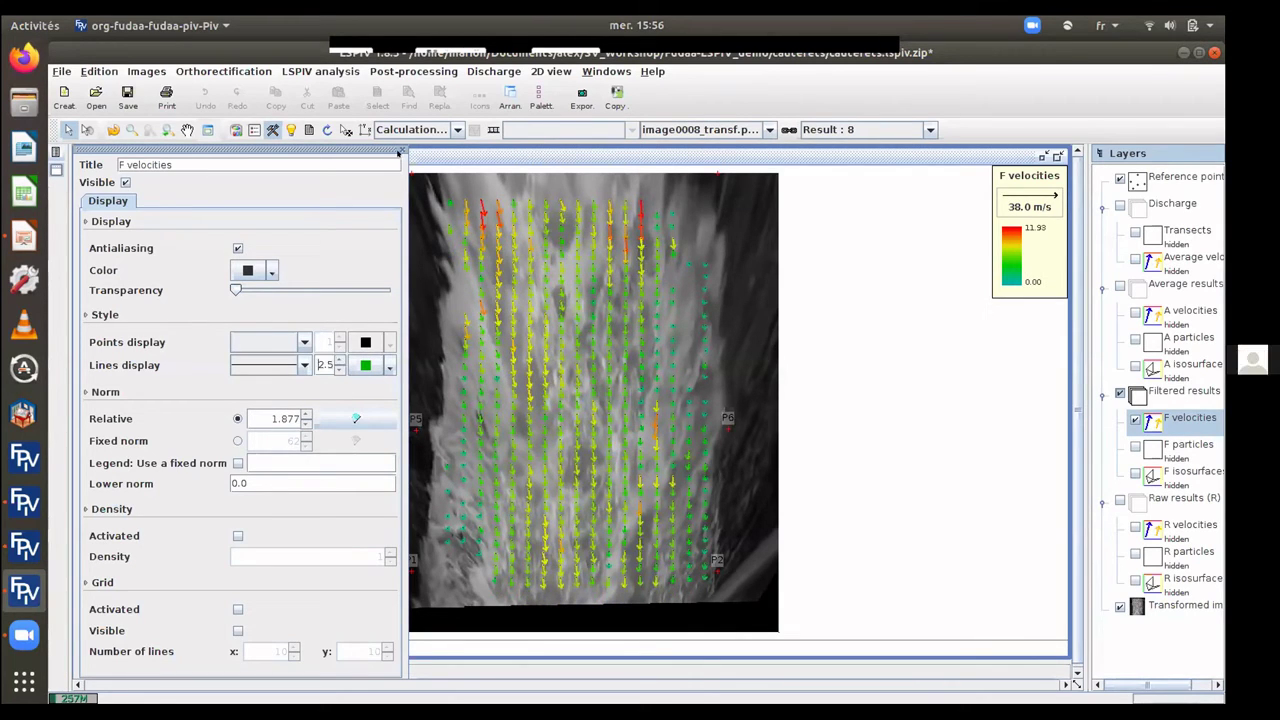
pyautogui.click(401, 149)
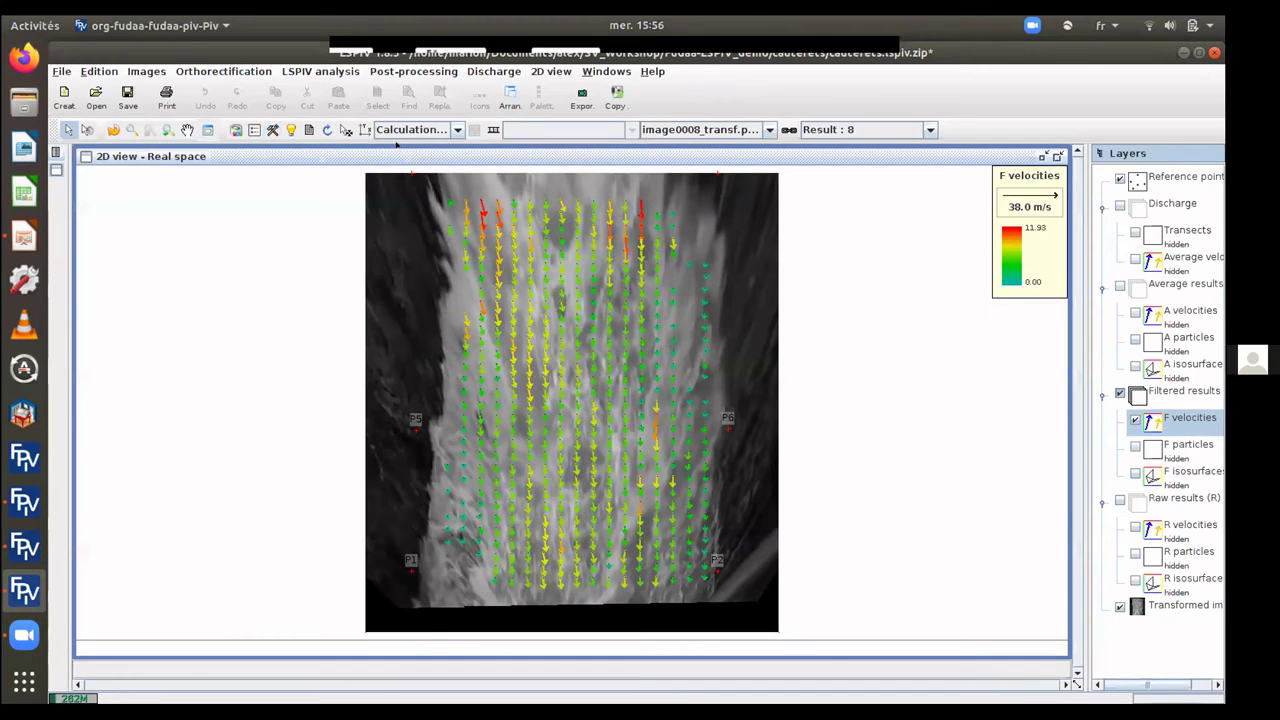
# Browse the instantaneous filtered velocity results in sequence up to Result : 20 and compare the vector fields.
pyautogui.click(839, 124)
pyautogui.press('Down')
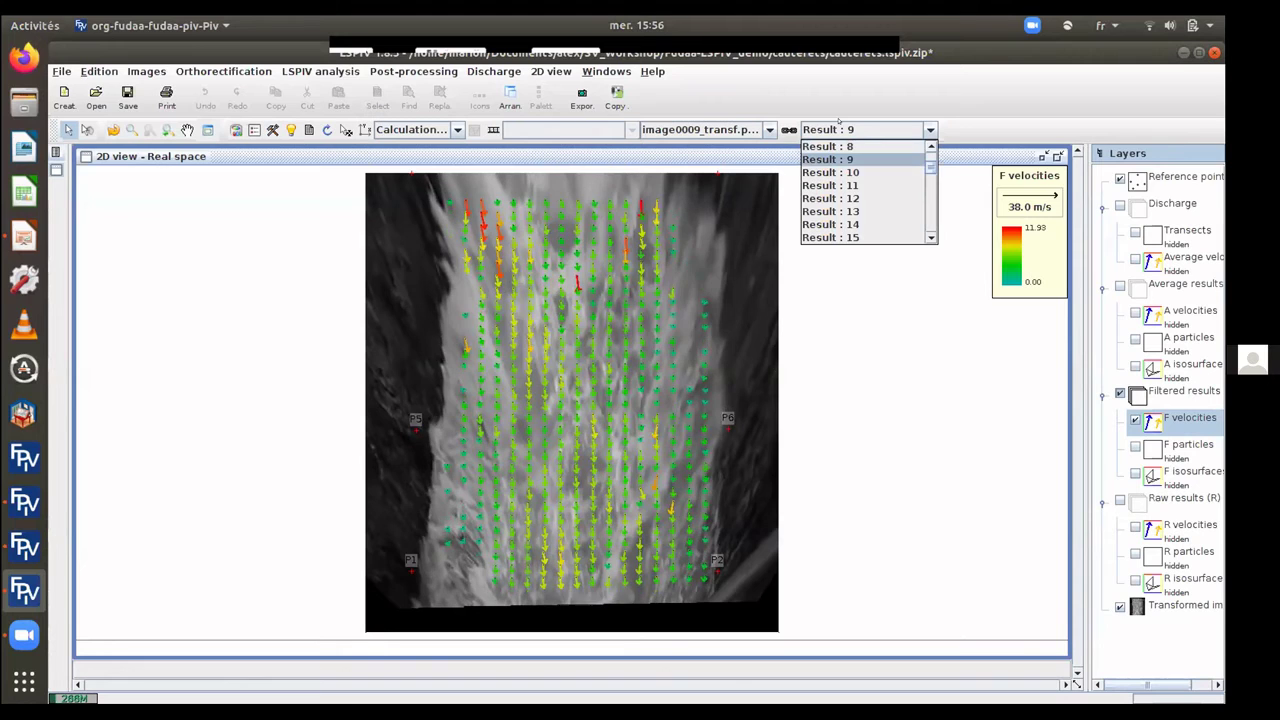
pyautogui.press('Down')
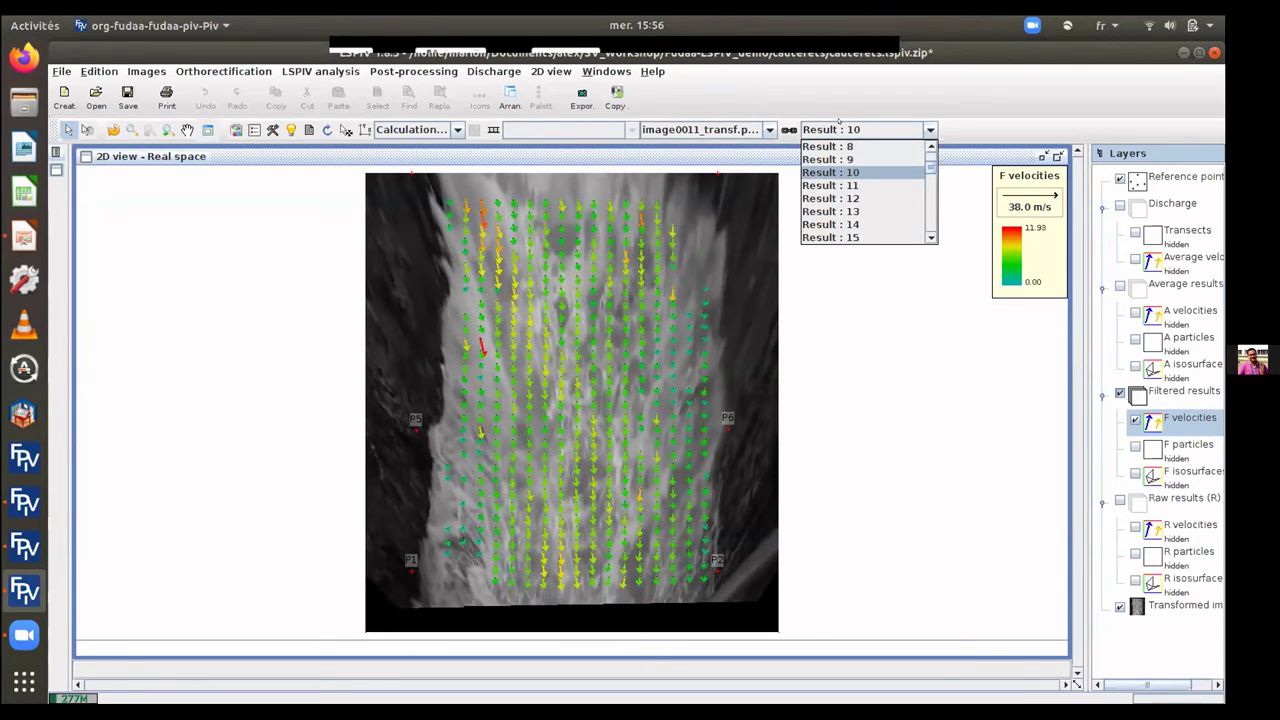
pyautogui.press('Down')
pyautogui.press('Down')
pyautogui.press('Down')
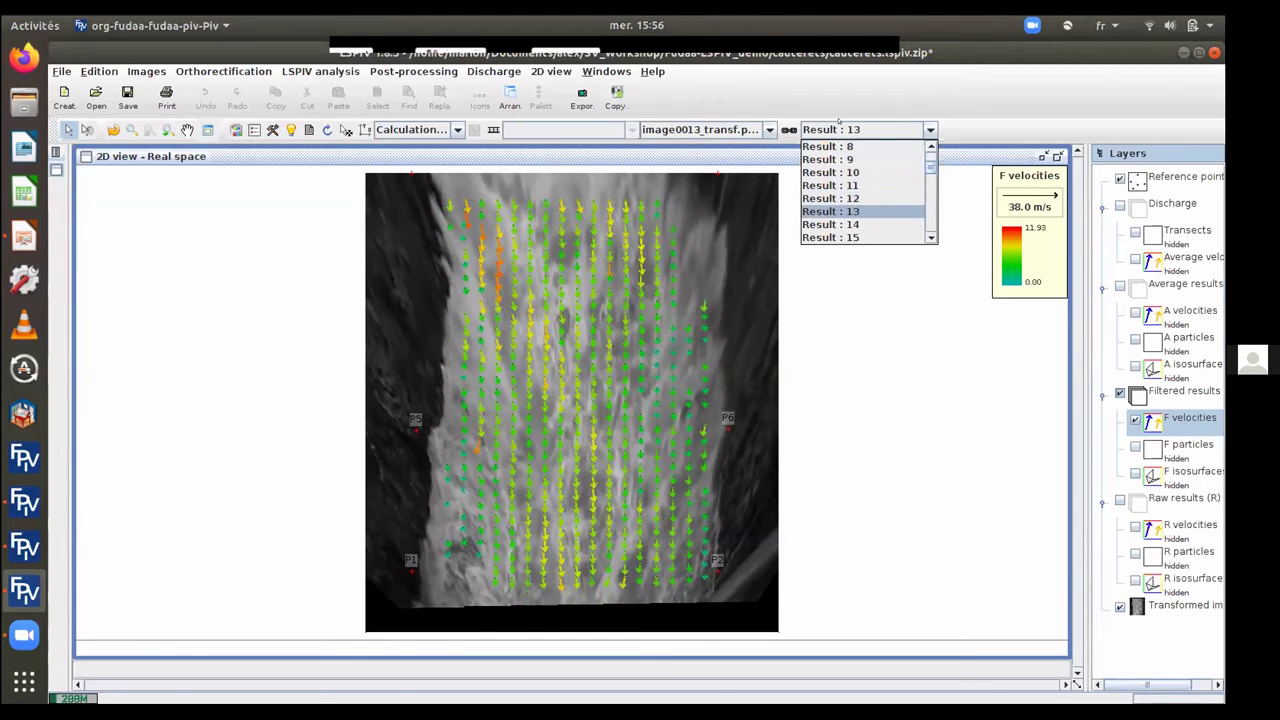
pyautogui.press('Down')
pyautogui.press('Down')
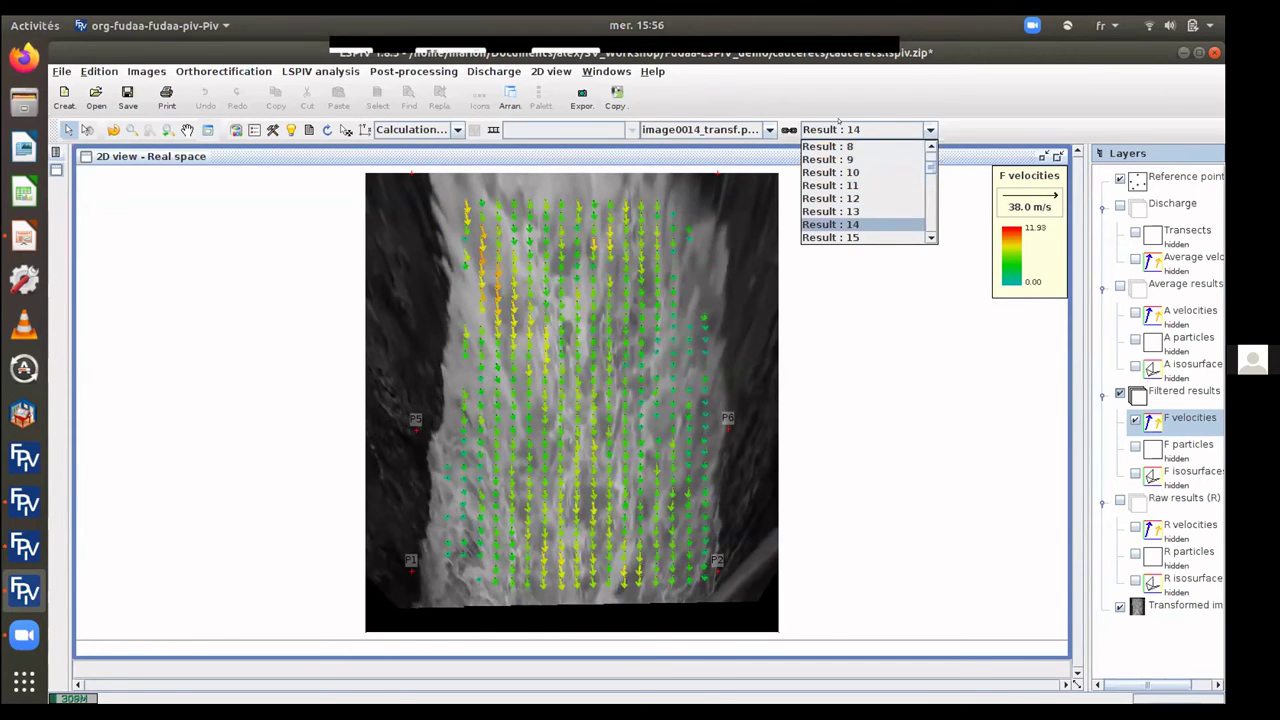
pyautogui.press('Down')
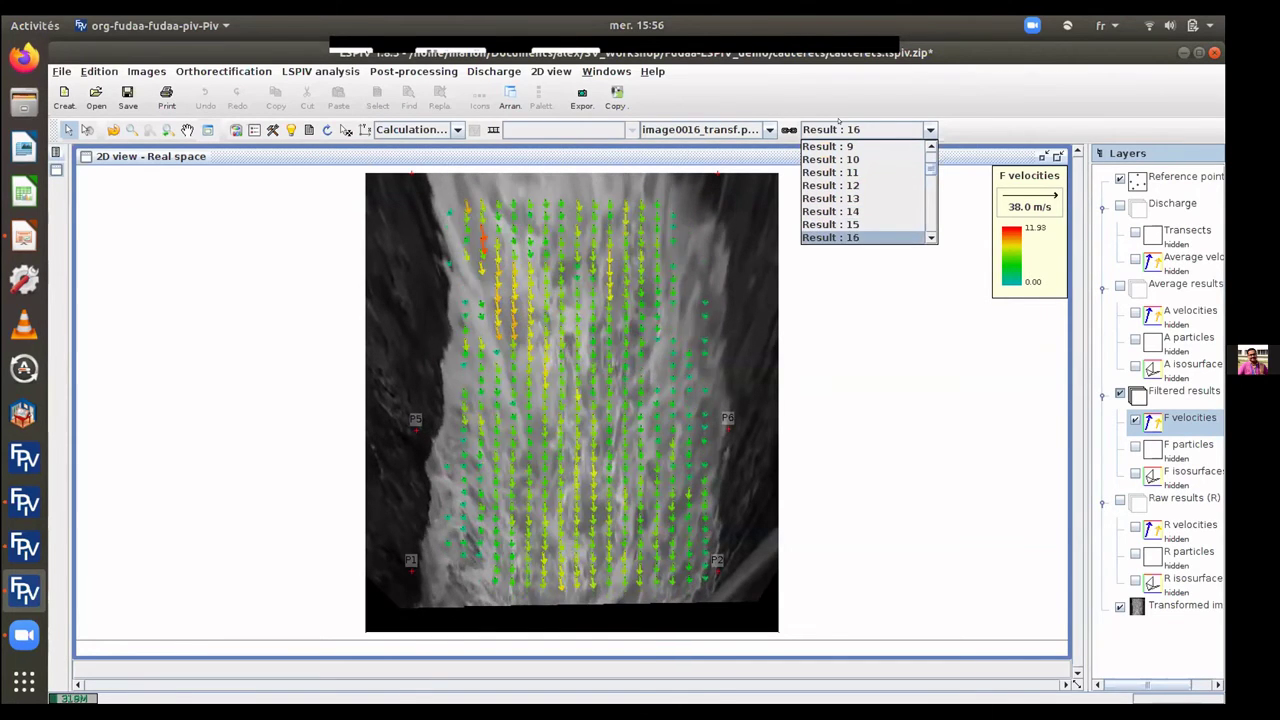
pyautogui.press('Down')
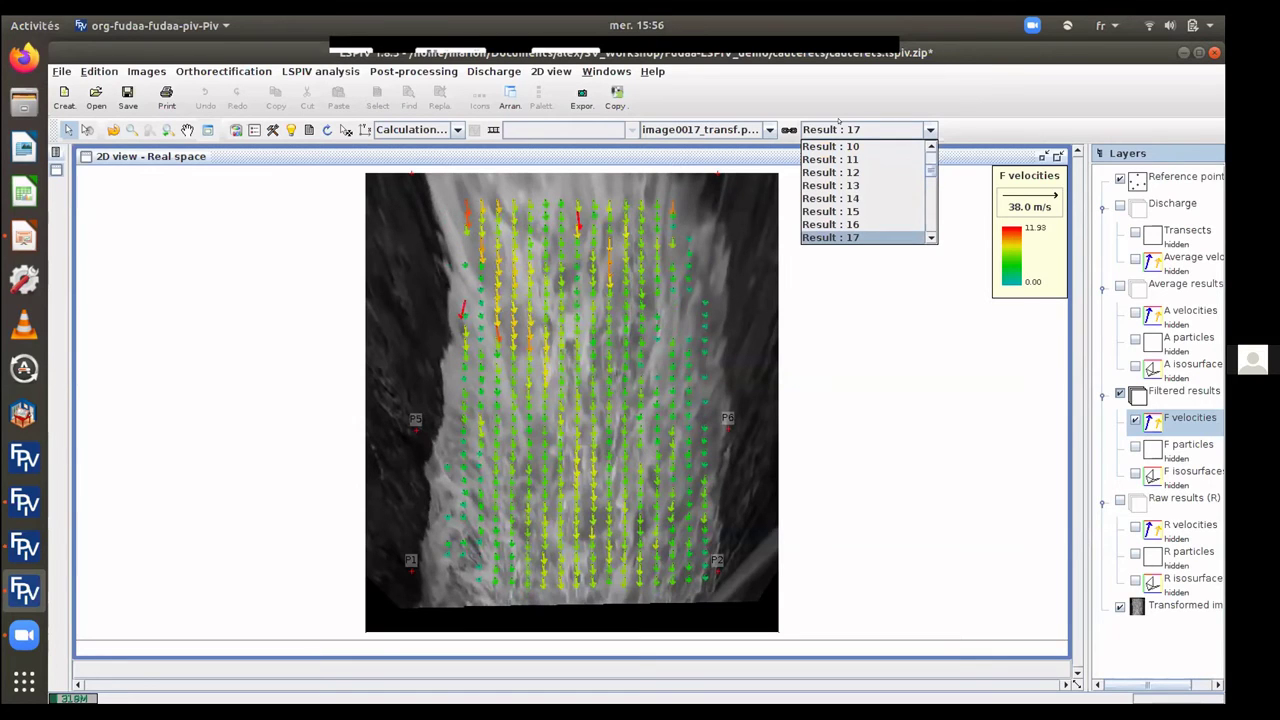
pyautogui.press('Down')
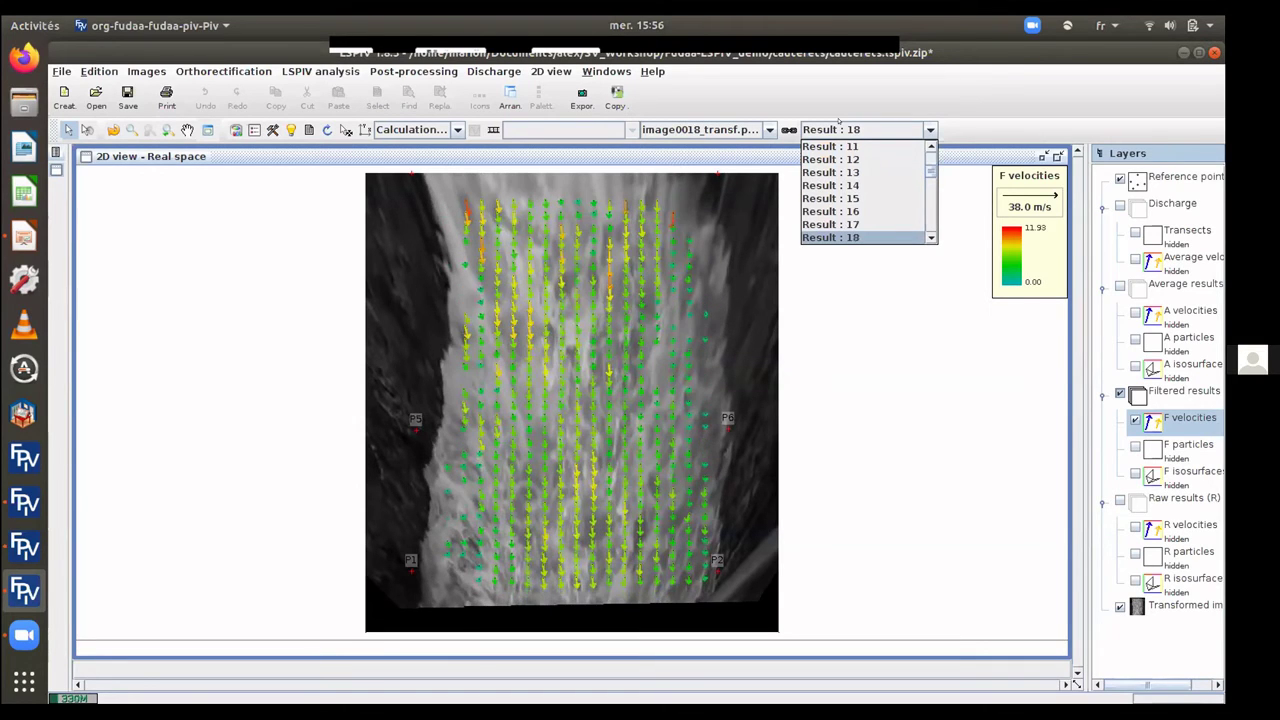
pyautogui.press('Down')
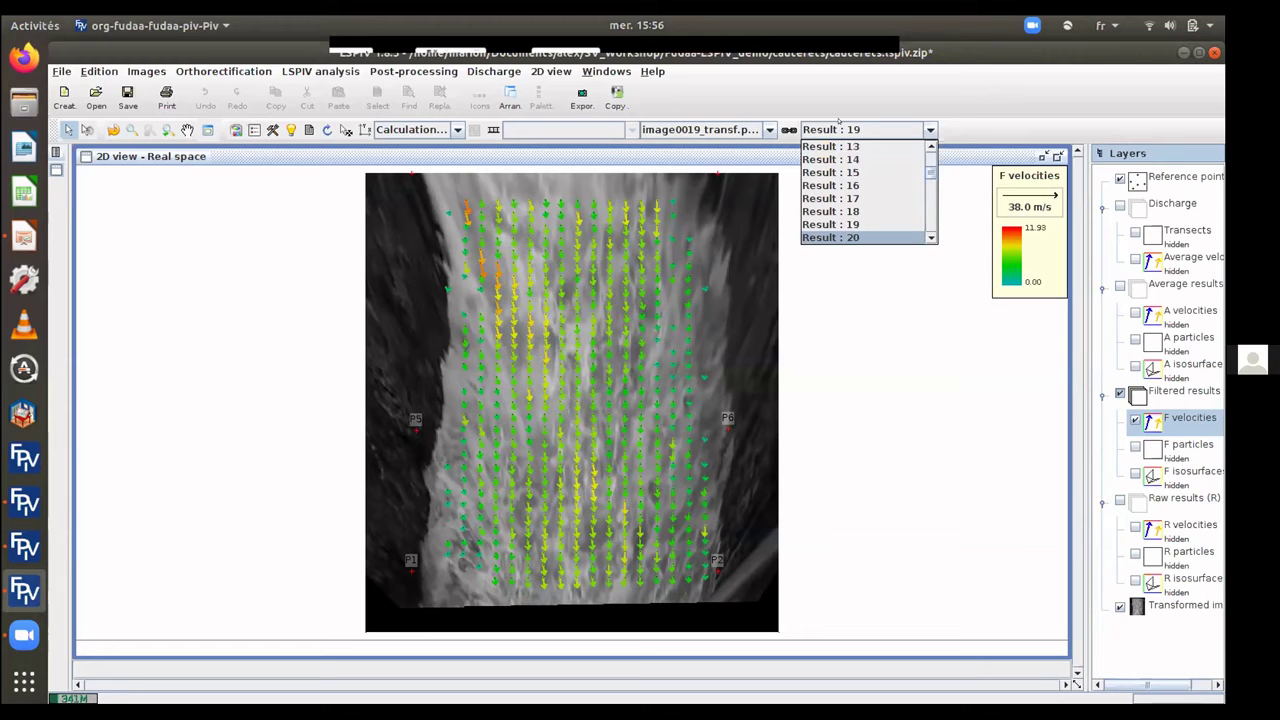
pyautogui.press('Down')
pyautogui.press('Return')
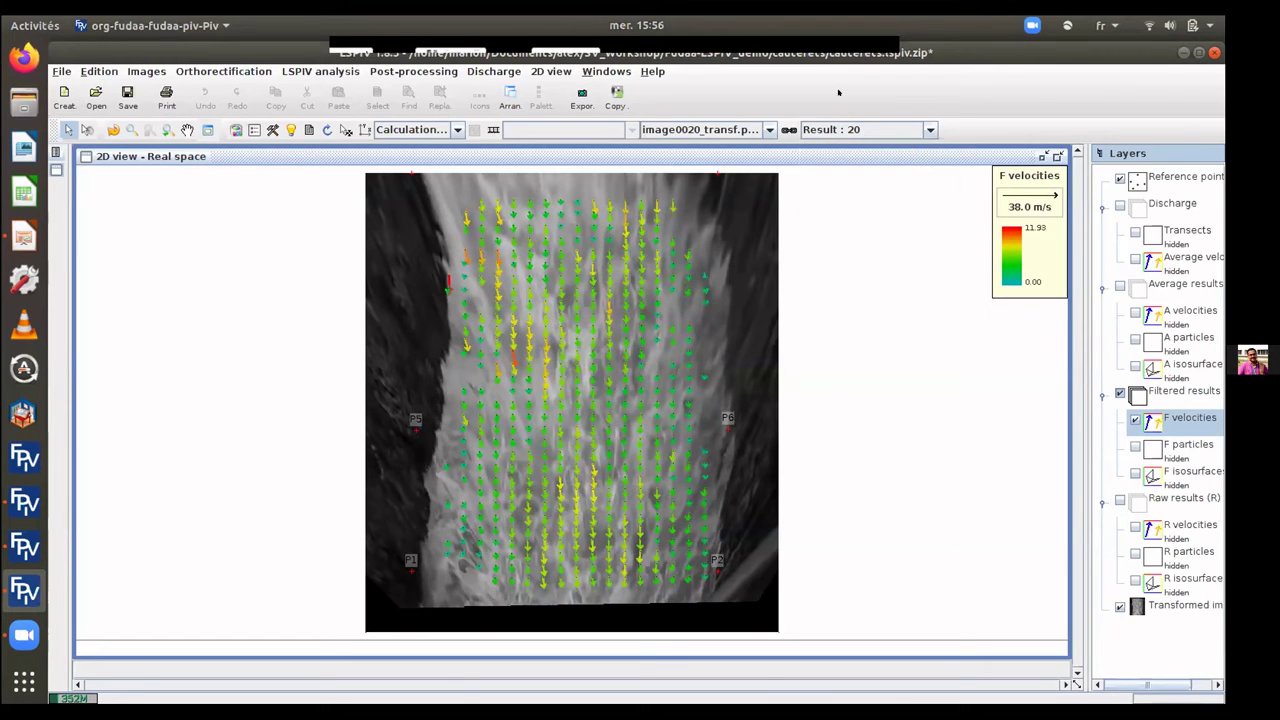
# Examine the velocity and correlation thresholds for filtering the instantaneous results, and leave the dialog without applying changes.
pyautogui.click(422, 71)
pyautogui.click(425, 86)
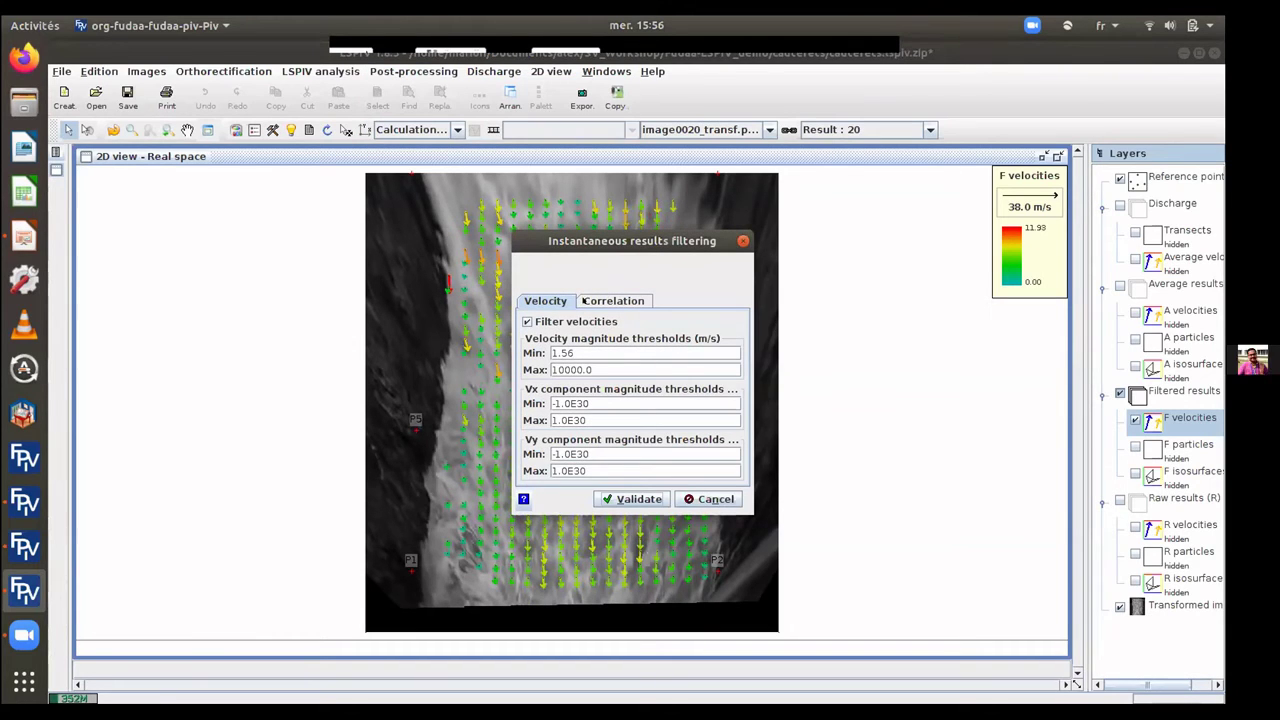
pyautogui.click(584, 300)
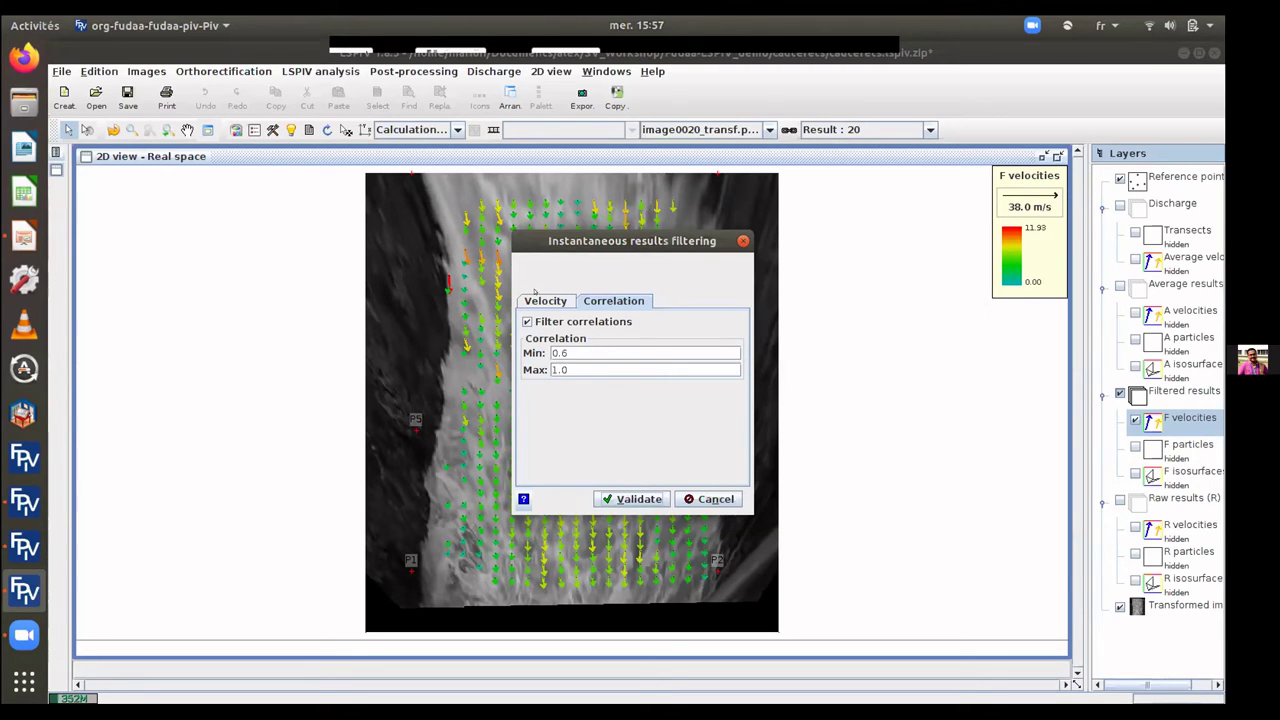
pyautogui.click(545, 300)
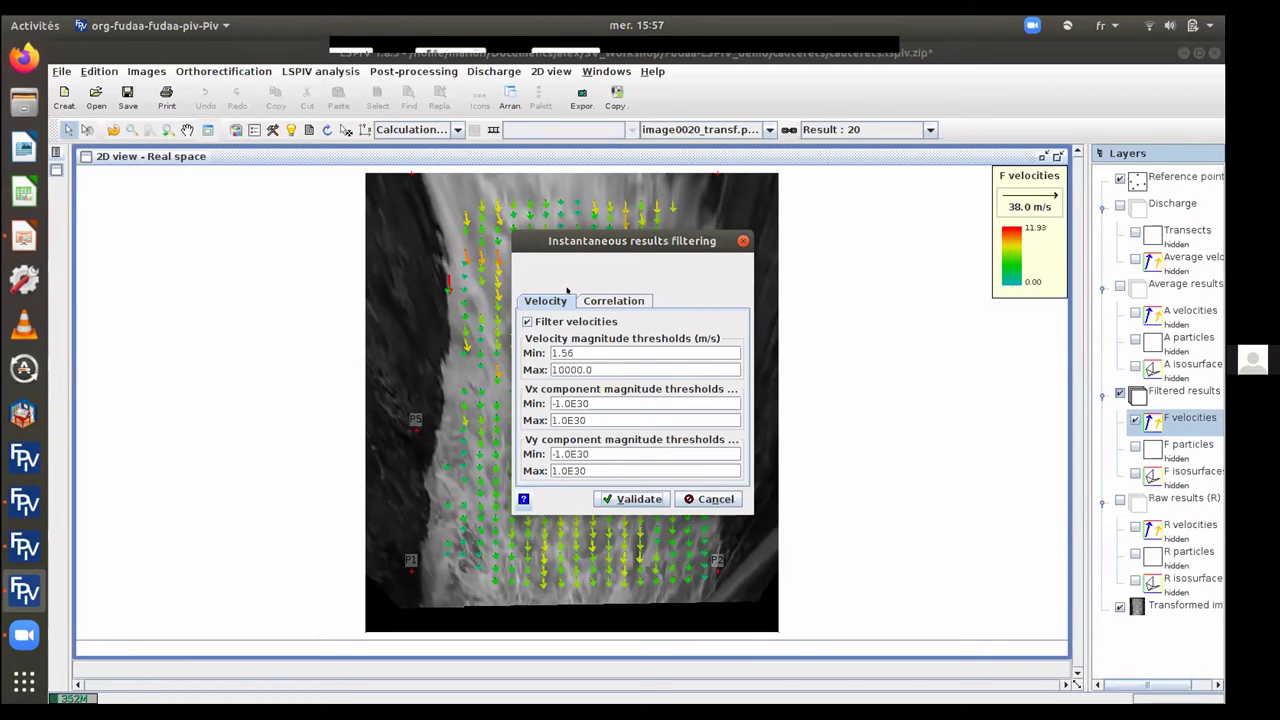
pyautogui.click(591, 300)
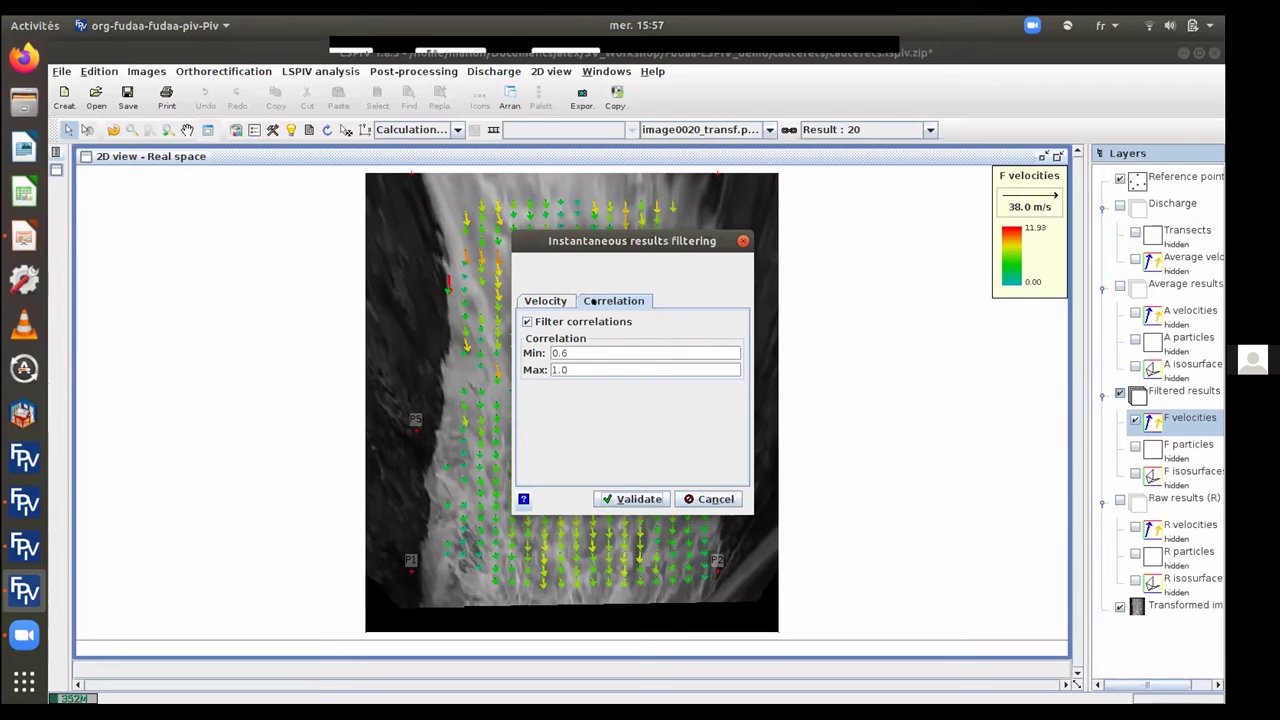
pyautogui.click(703, 498)
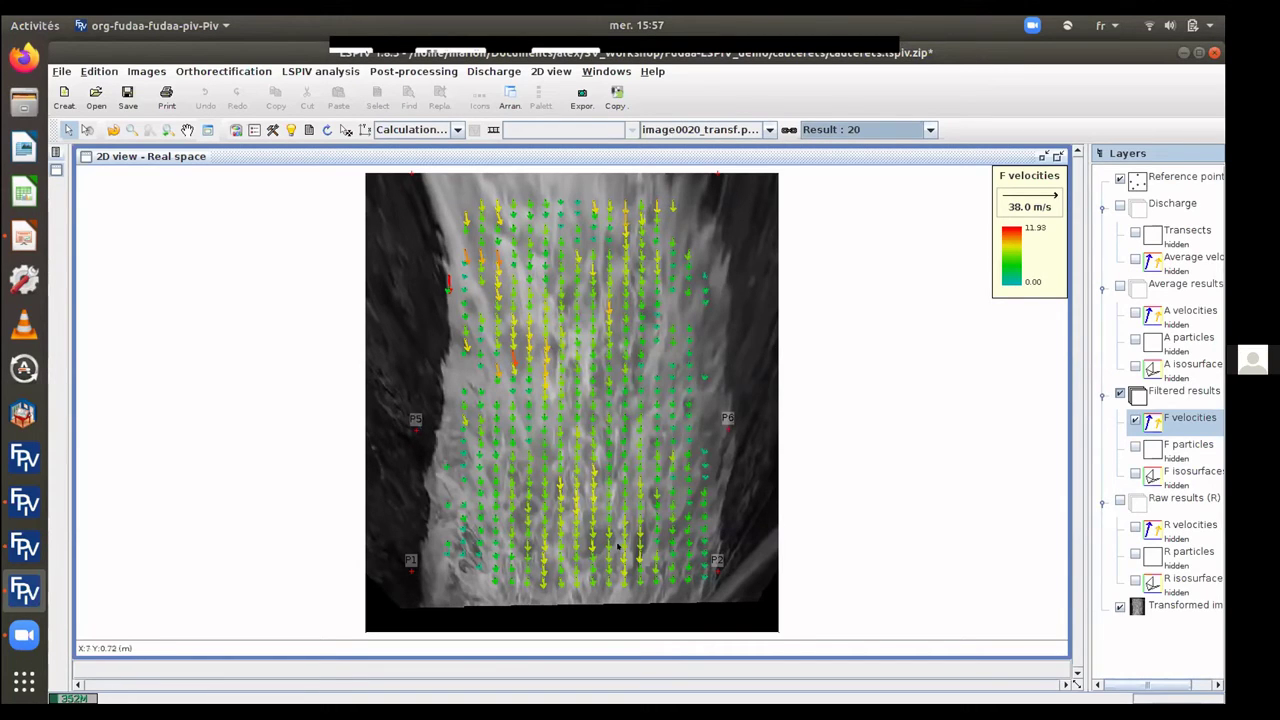
# Hide the filtered velocities and display the average velocity vectors (A velocities) instead.
pyautogui.click(412, 72)
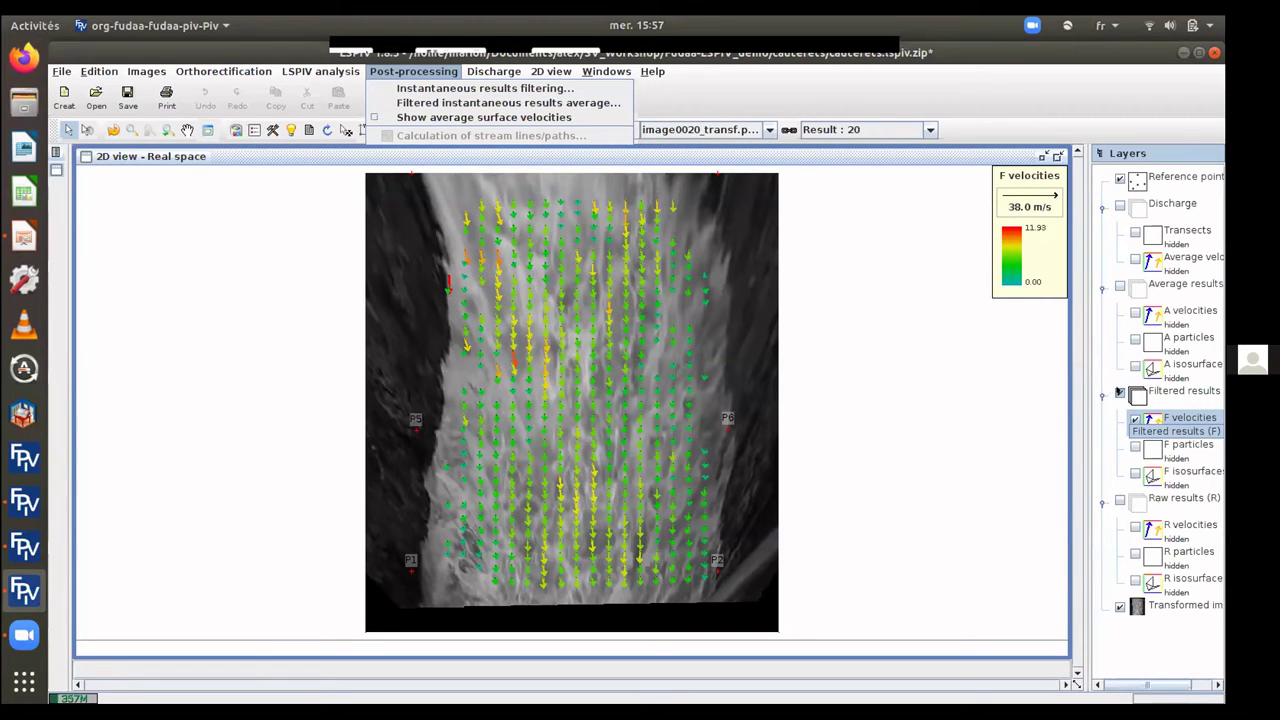
pyautogui.click(1135, 419)
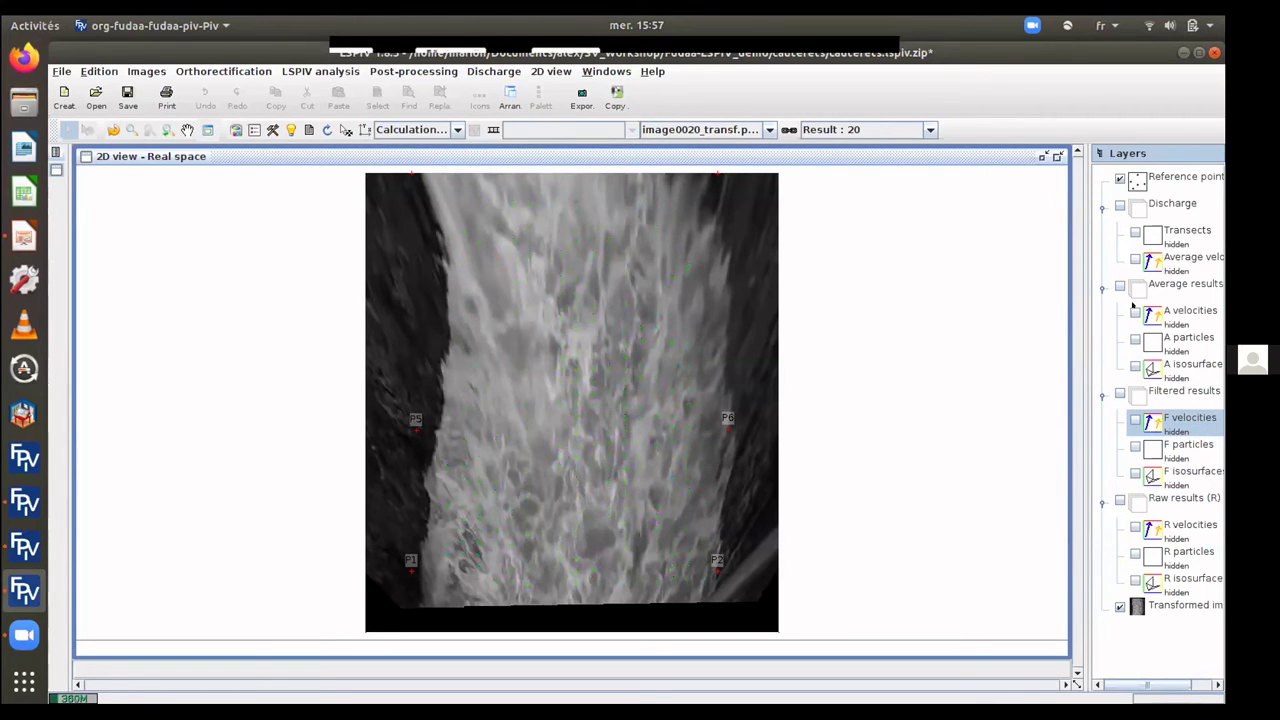
pyautogui.click(1135, 311)
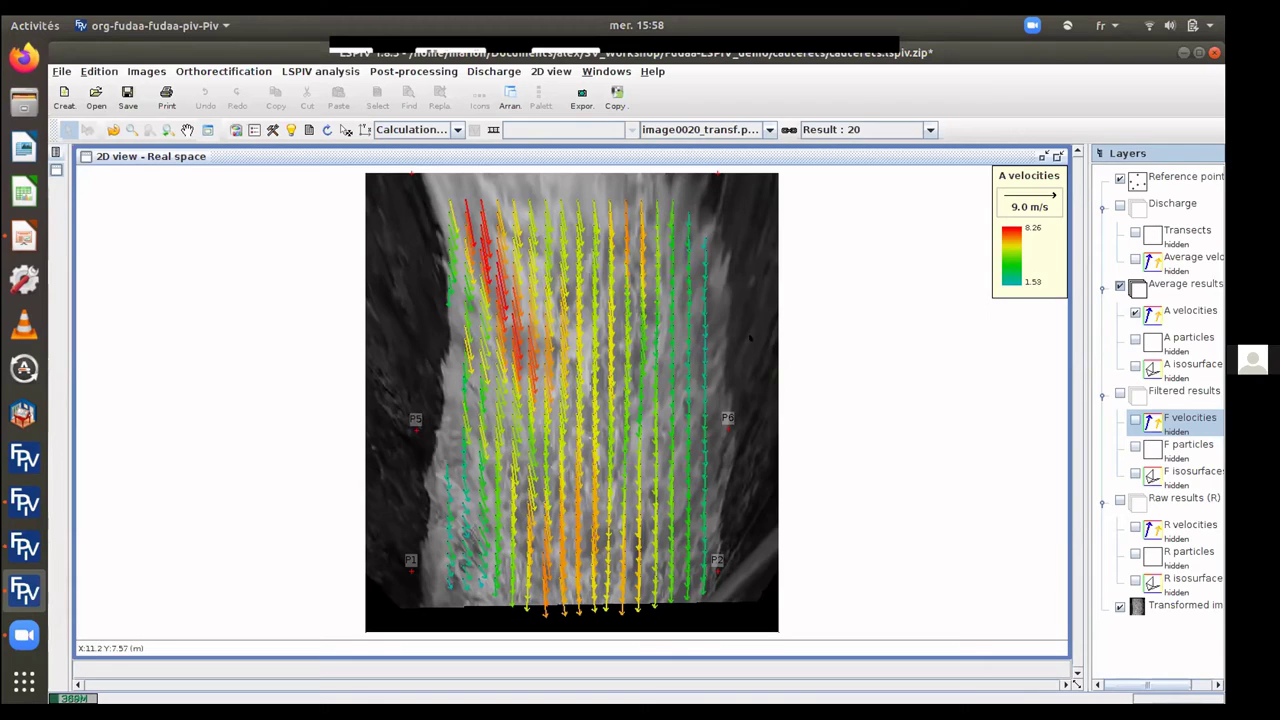
# Display the discharge transects over the average velocities and make the Transects layer active.
pyautogui.click(1134, 231)
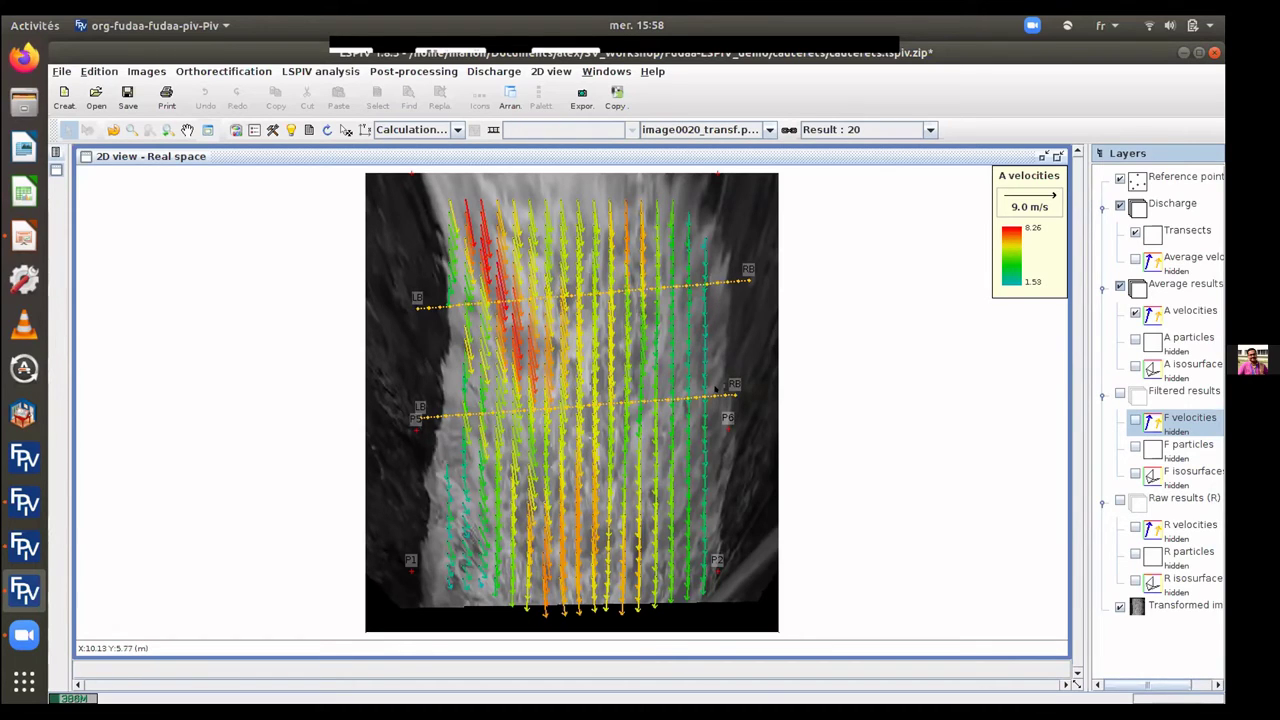
pyautogui.click(1155, 231)
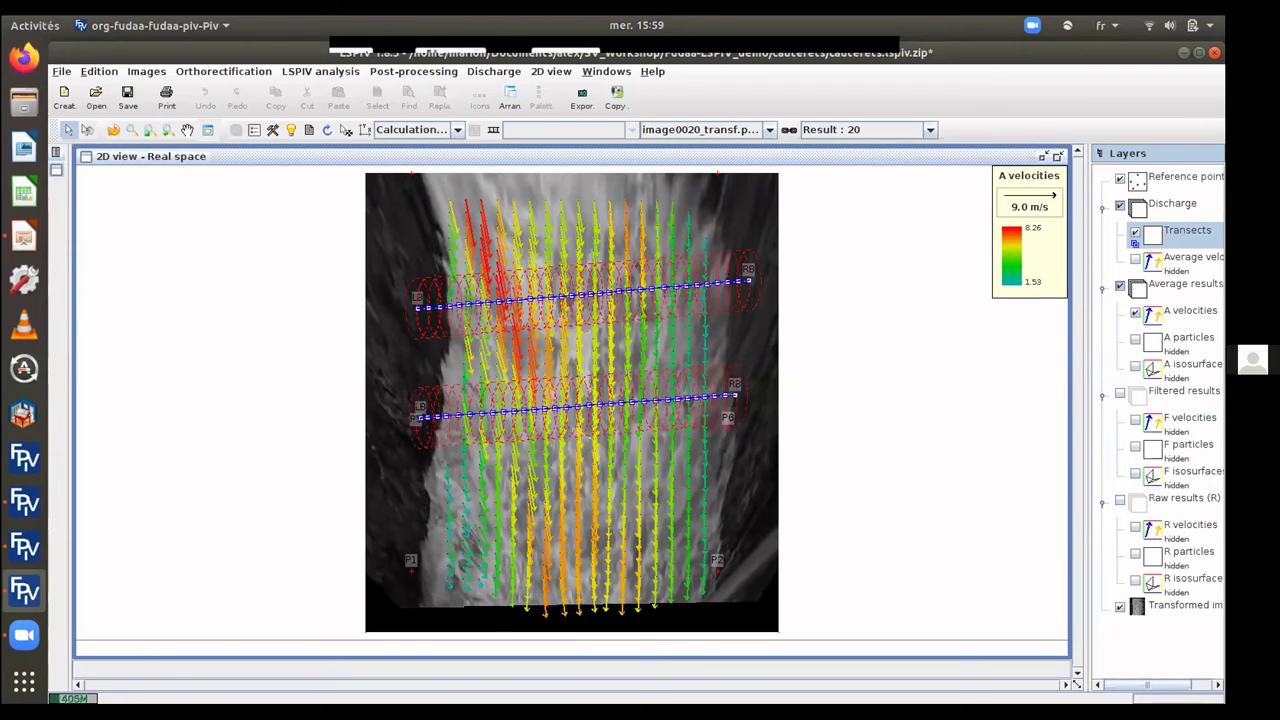
# Examine the interpolation step, search radii and velocity coefficient in the parameters of both transects, and leave the dialog without applying changes.
pyautogui.click(470, 71)
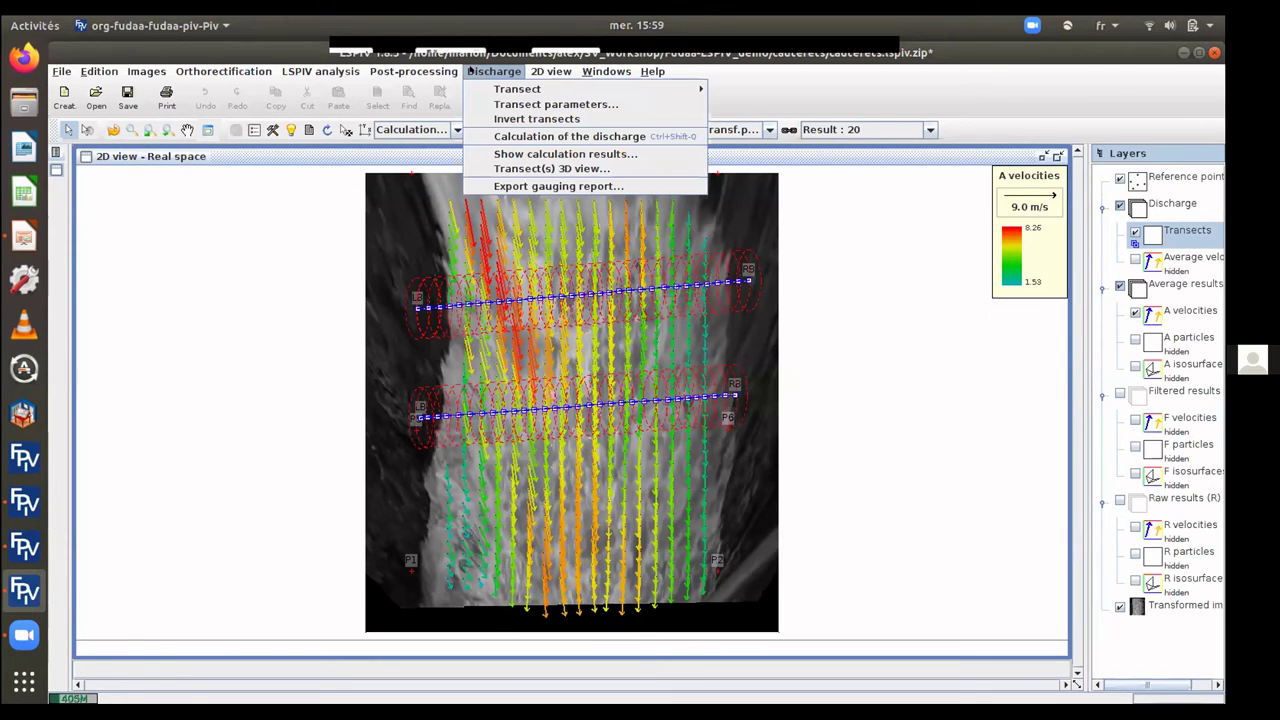
pyautogui.click(521, 104)
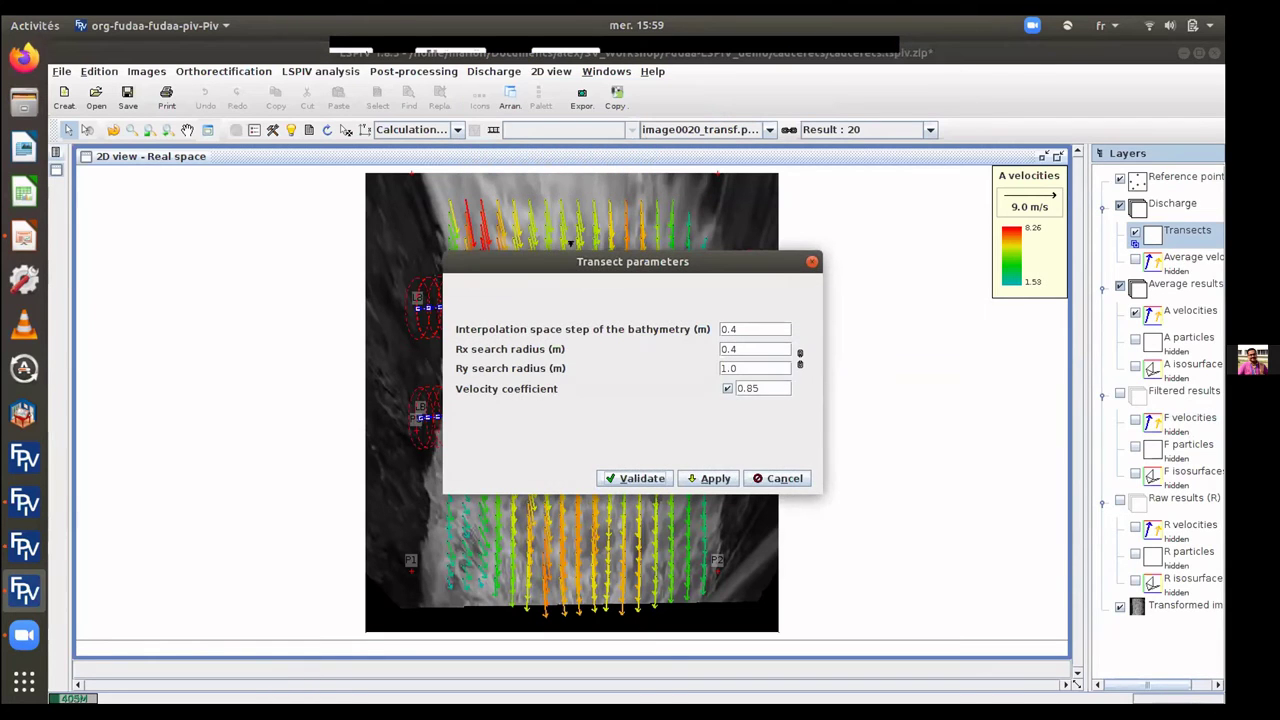
pyautogui.moveTo(546, 252); pyautogui.dragTo(481, 388)
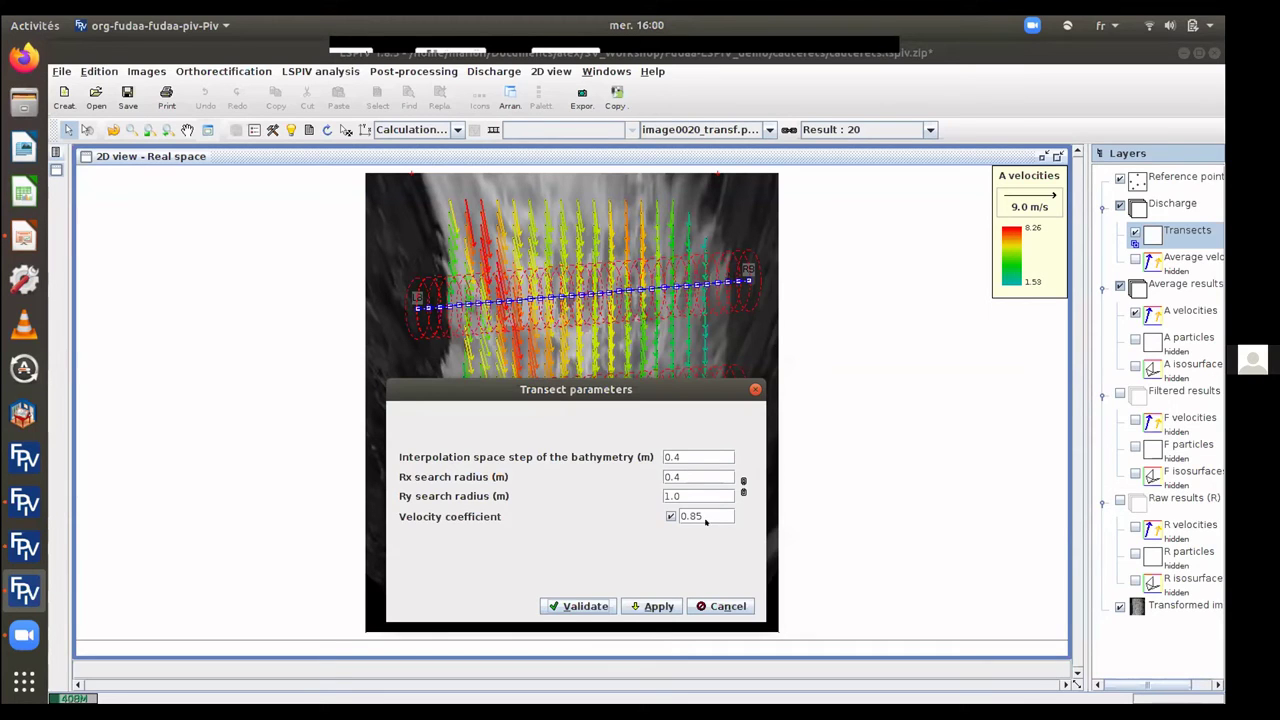
pyautogui.moveTo(655, 389); pyautogui.dragTo(790, 218)
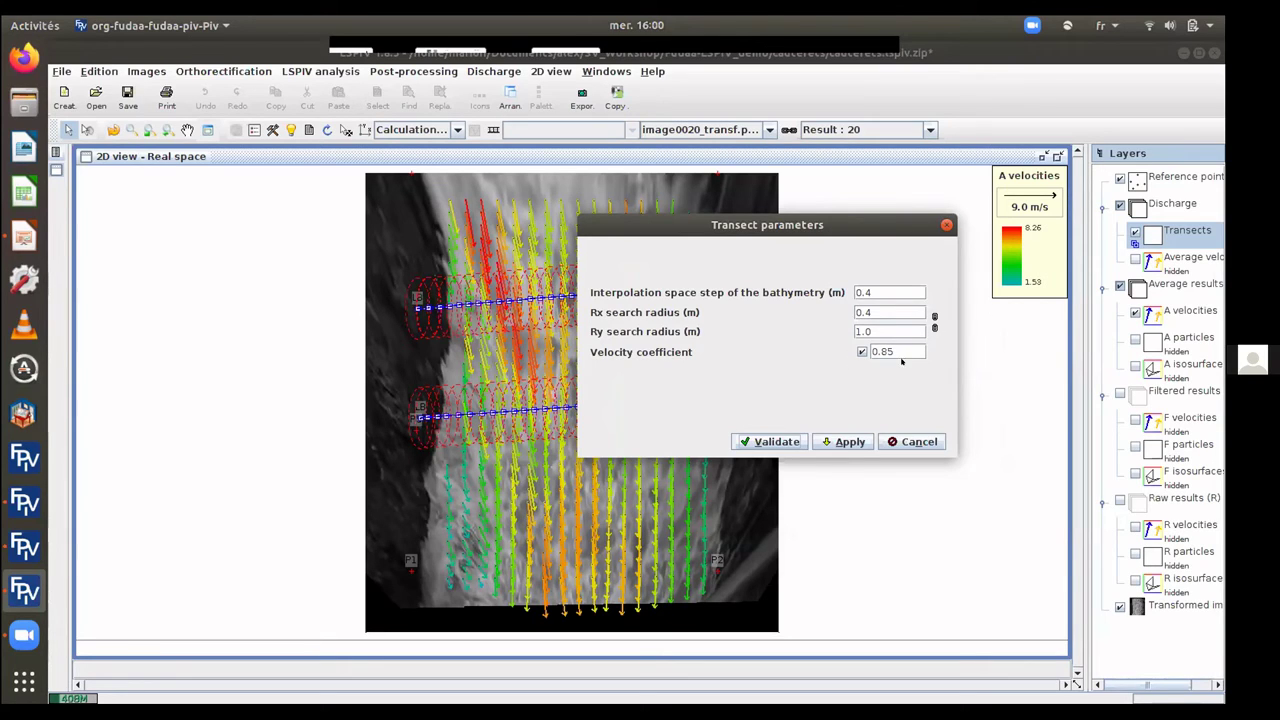
pyautogui.click(898, 438)
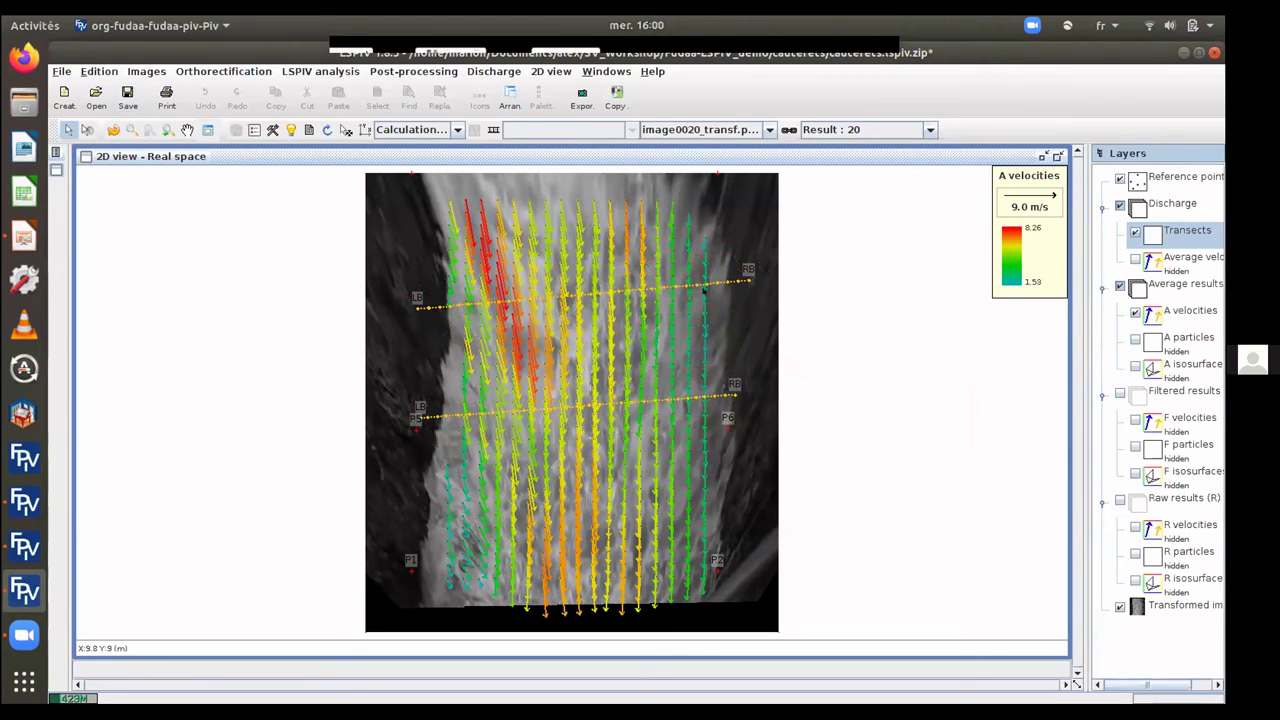
# Examine the upper transect's point table and its single velocity coefficient option, and leave the transect editor without applying changes.
pyautogui.click(705, 284)
pyautogui.rightClick(713, 285)
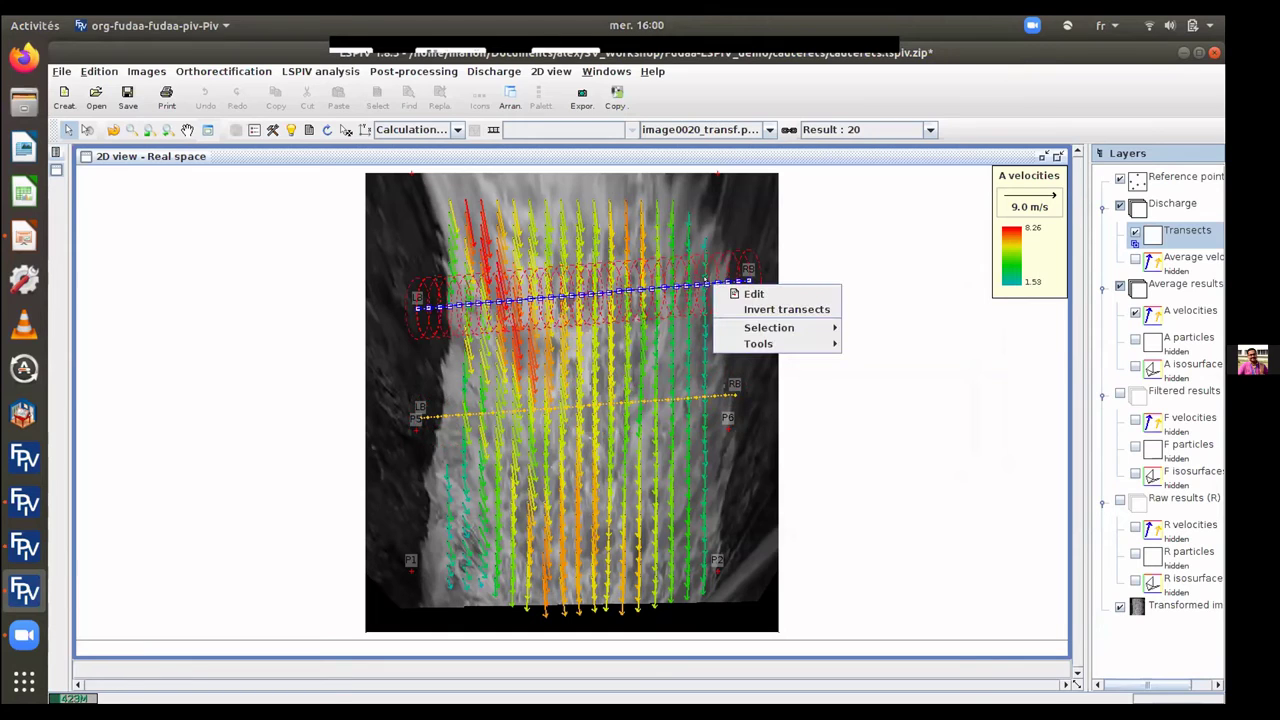
pyautogui.click(750, 293)
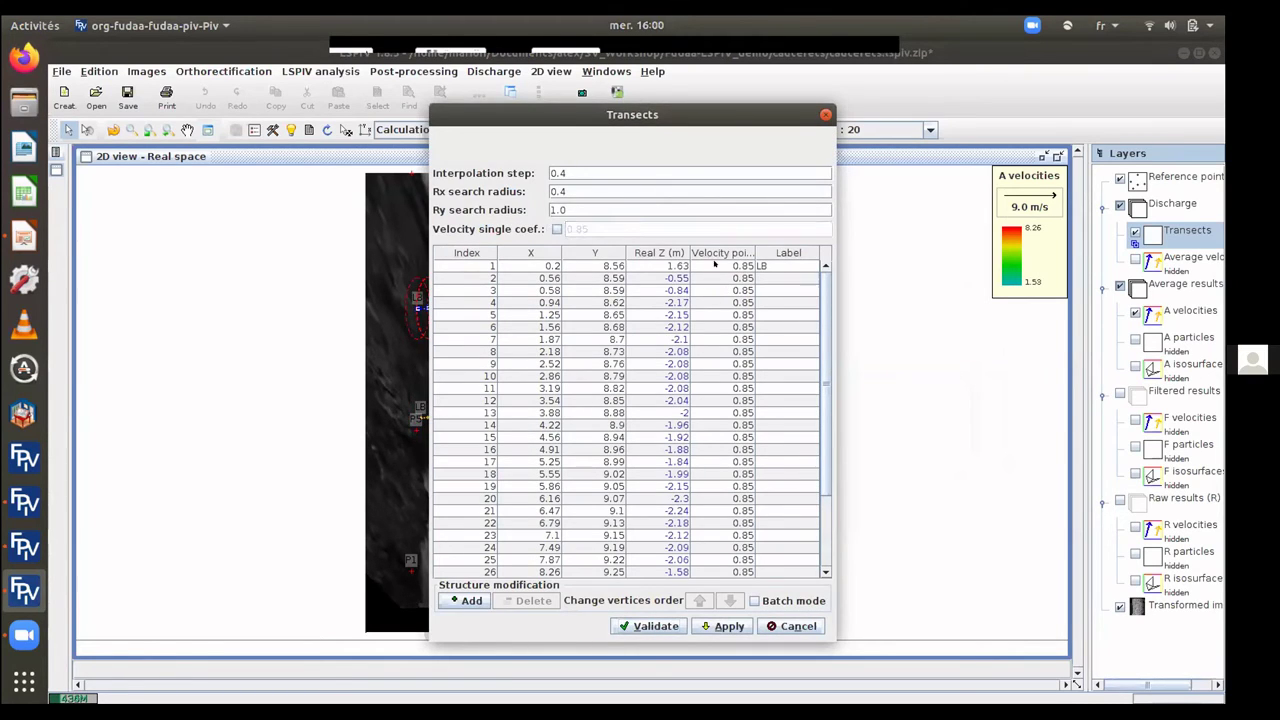
pyautogui.click(557, 229)
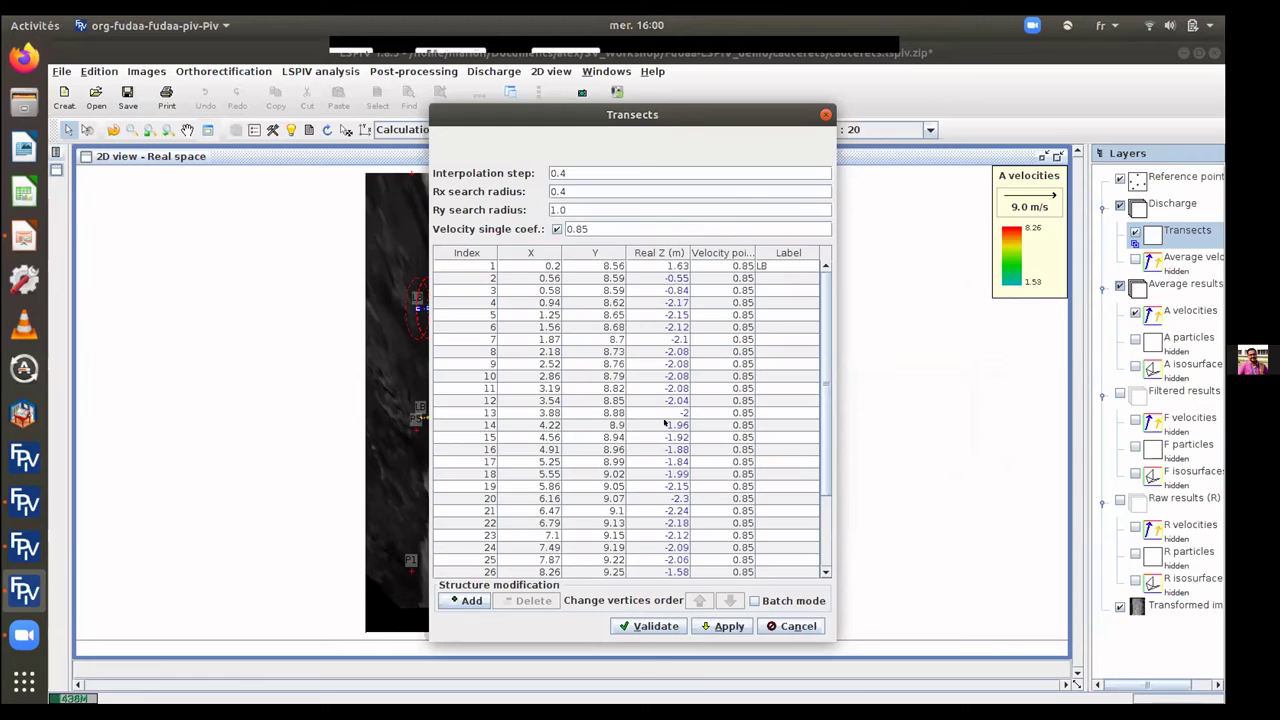
pyautogui.click(557, 229)
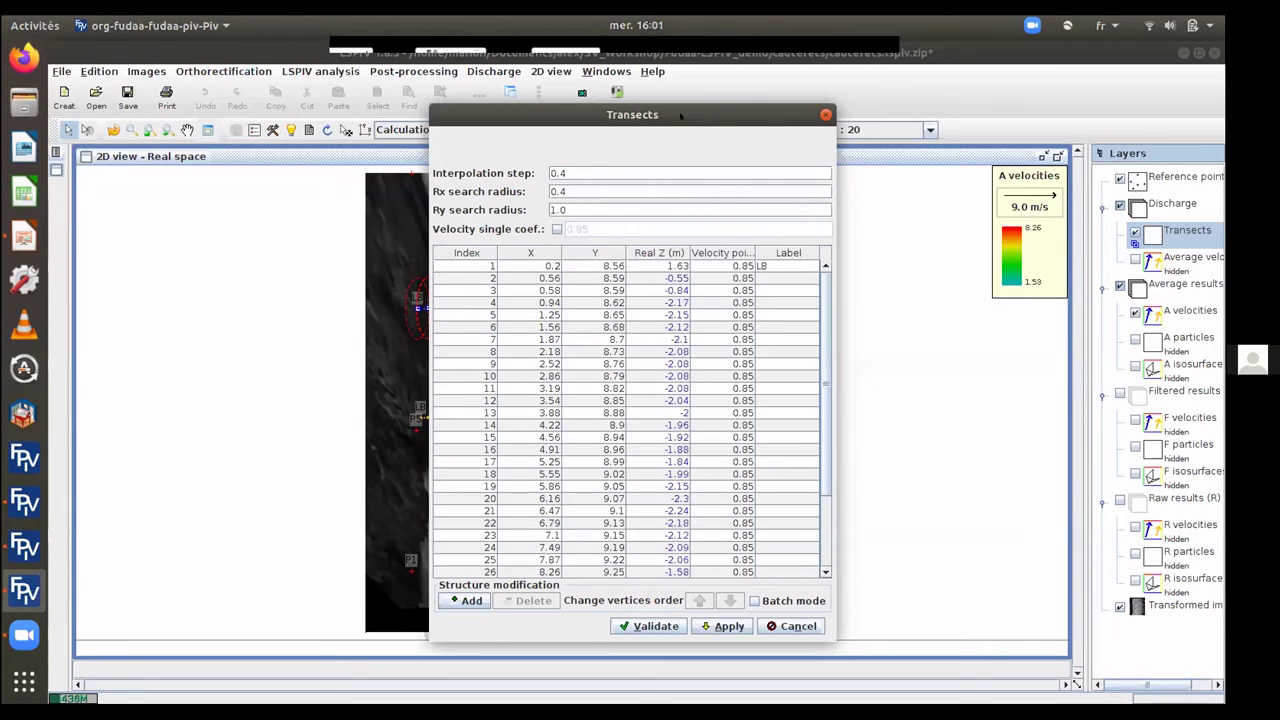
pyautogui.moveTo(677, 107); pyautogui.dragTo(907, 108)
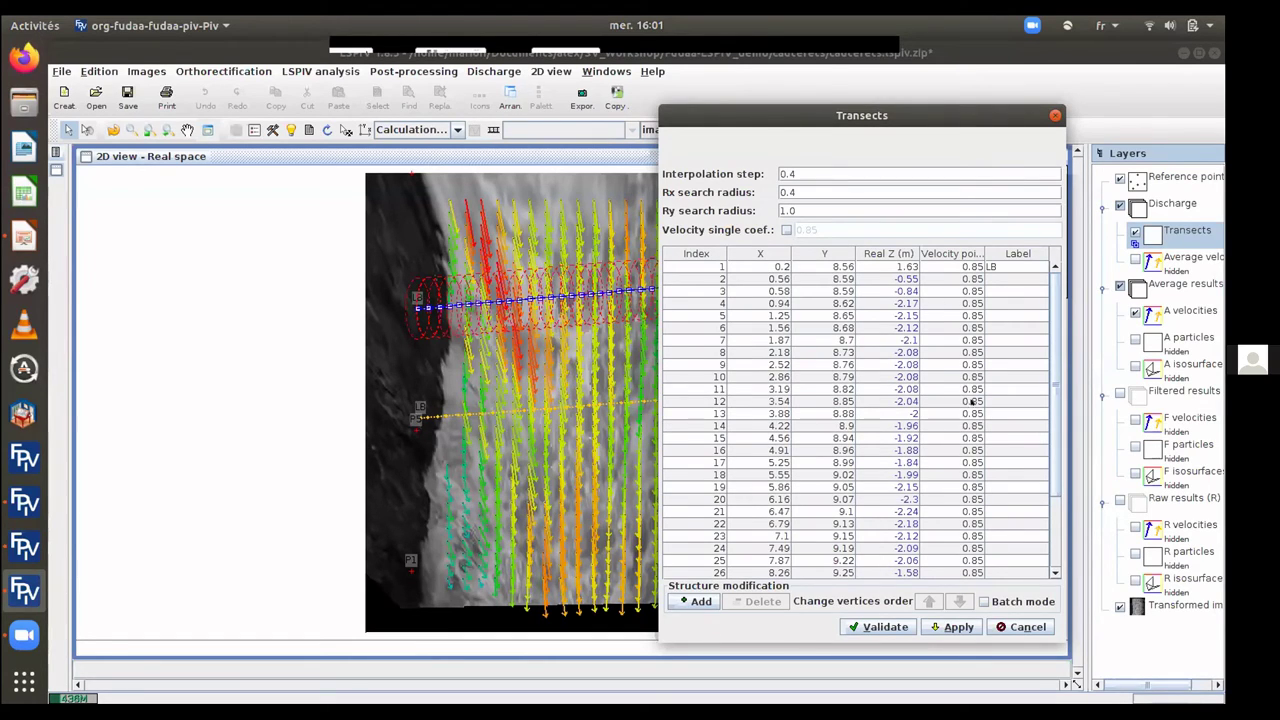
pyautogui.click(1022, 626)
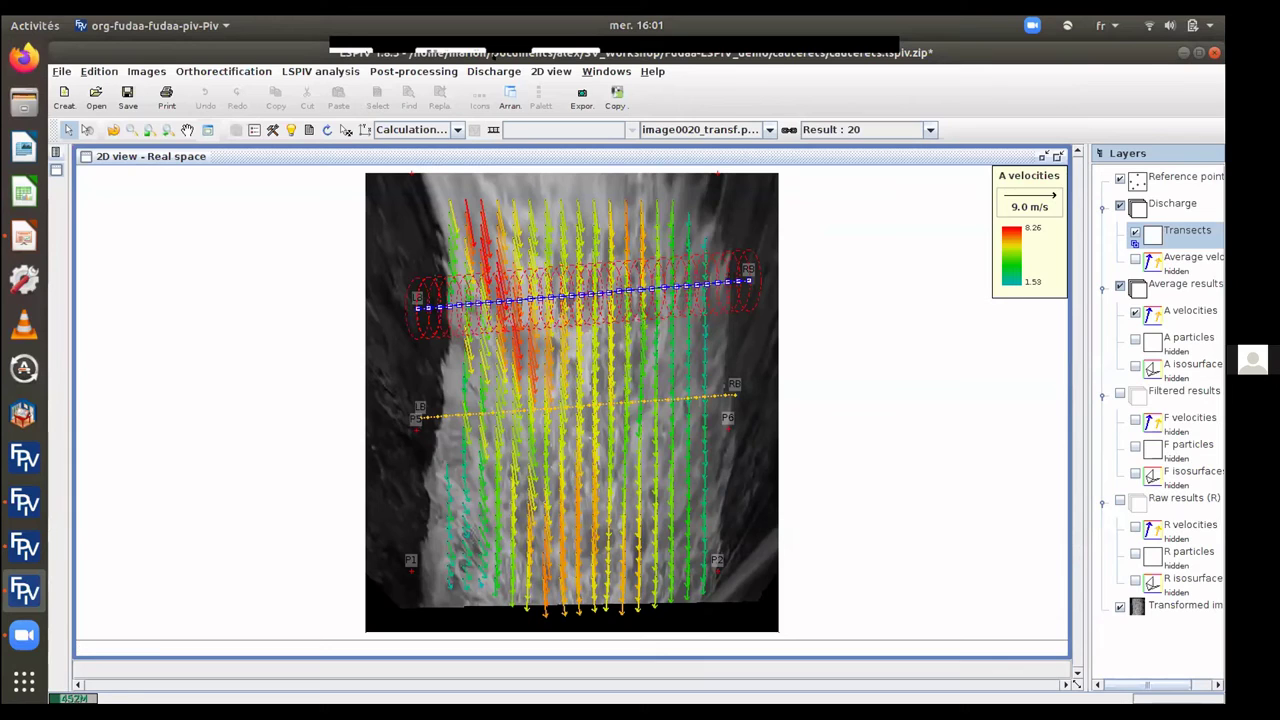
# Calculate the discharge, replacing the initial transects with the calculated ones, and review the results for each transect.
pyautogui.click(490, 71)
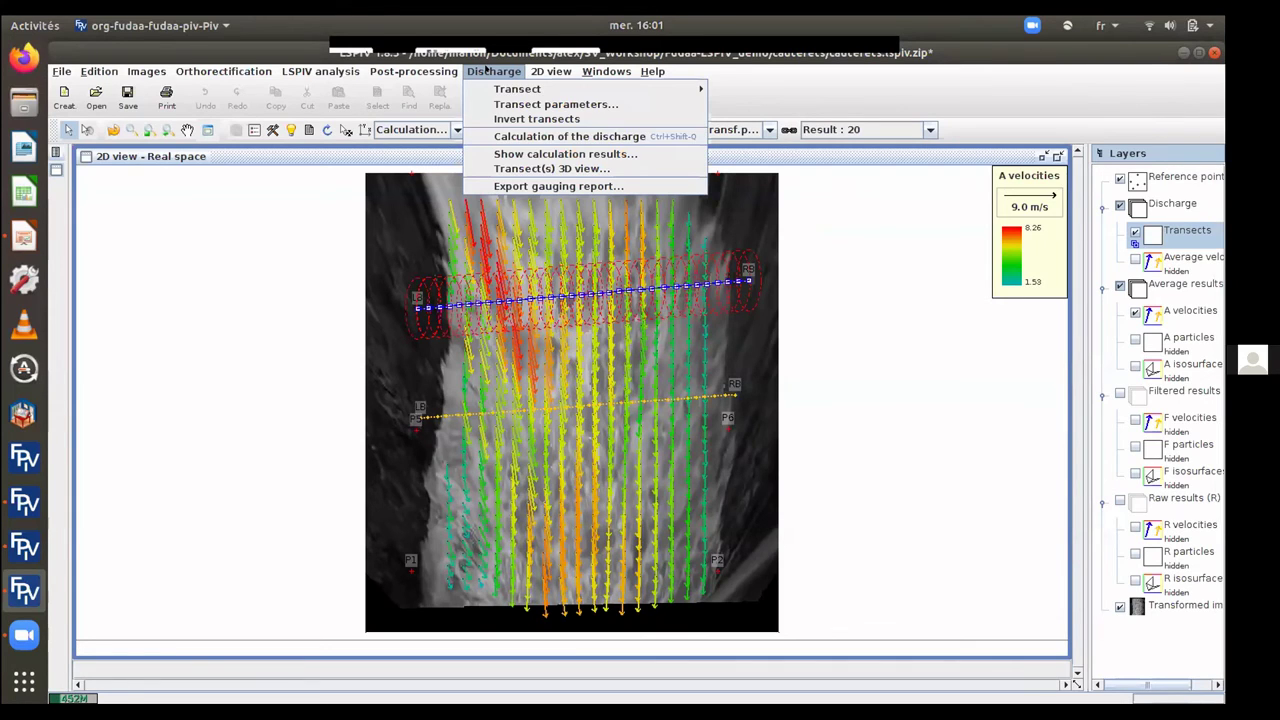
pyautogui.click(556, 136)
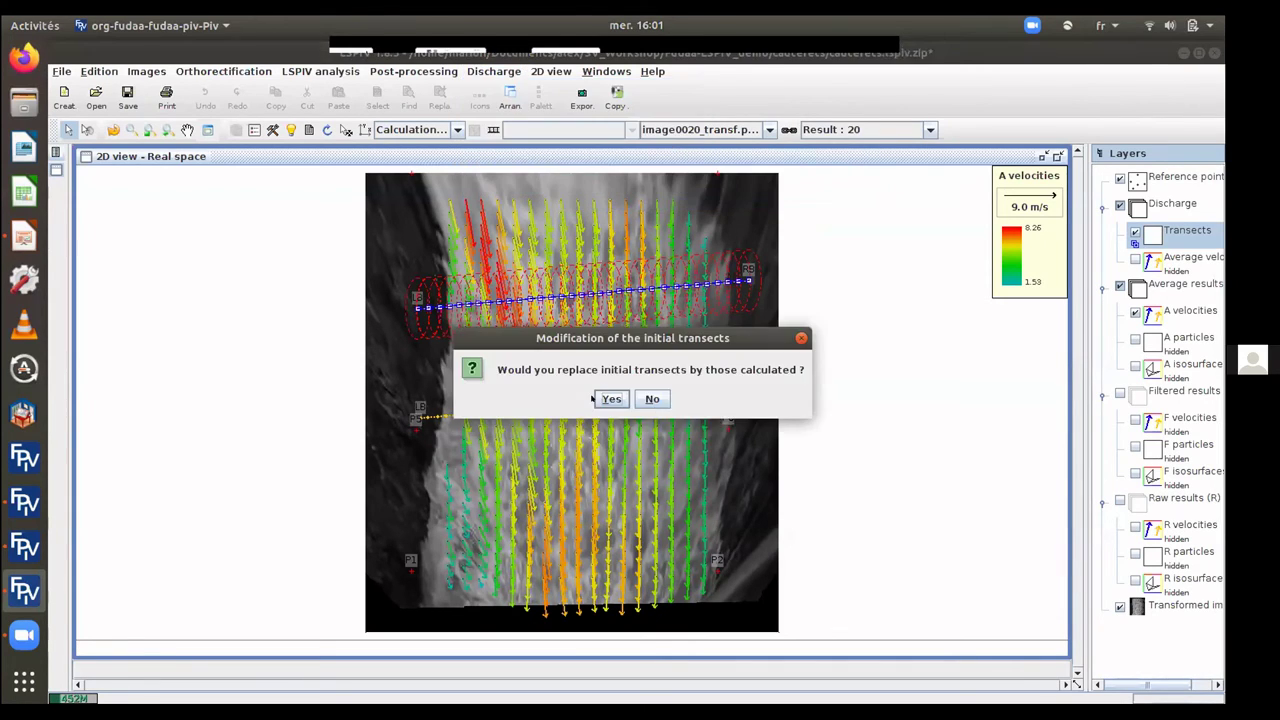
pyautogui.click(603, 398)
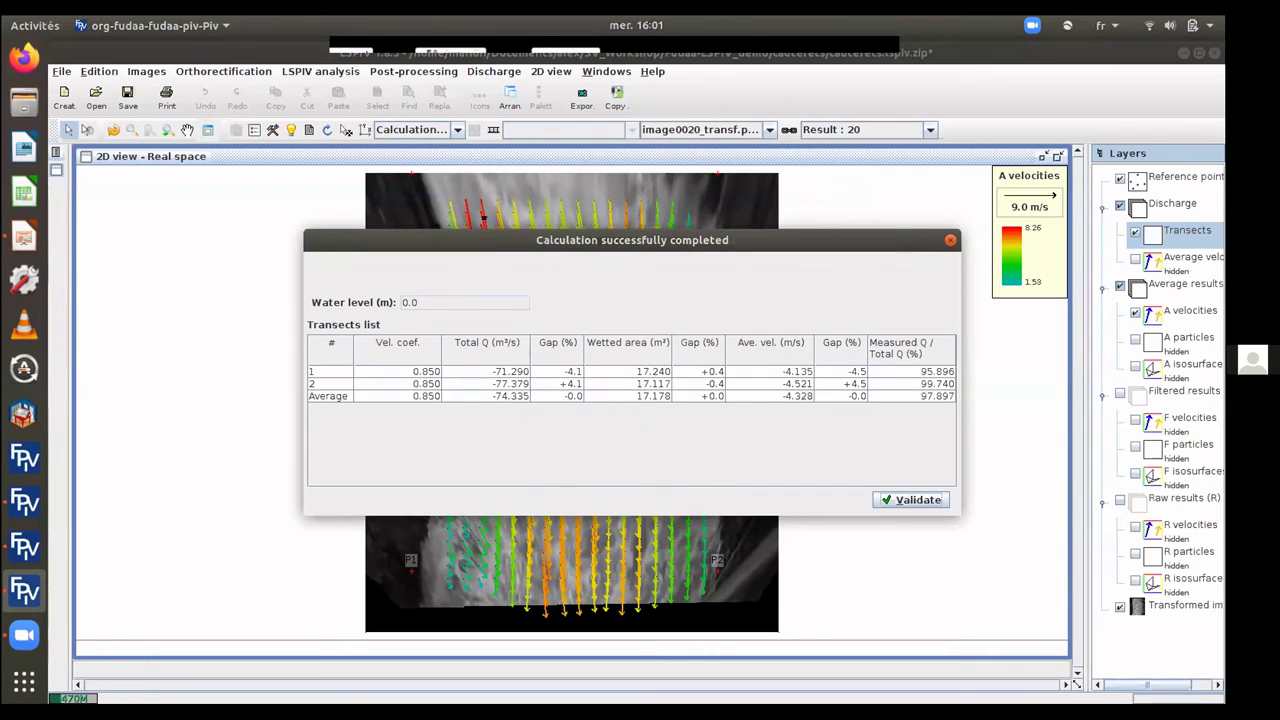
pyautogui.moveTo(484, 229)
pyautogui.mouseDown()
pyautogui.moveTo(485, 277)
pyautogui.moveTo(486, 247)
pyautogui.mouseUp()
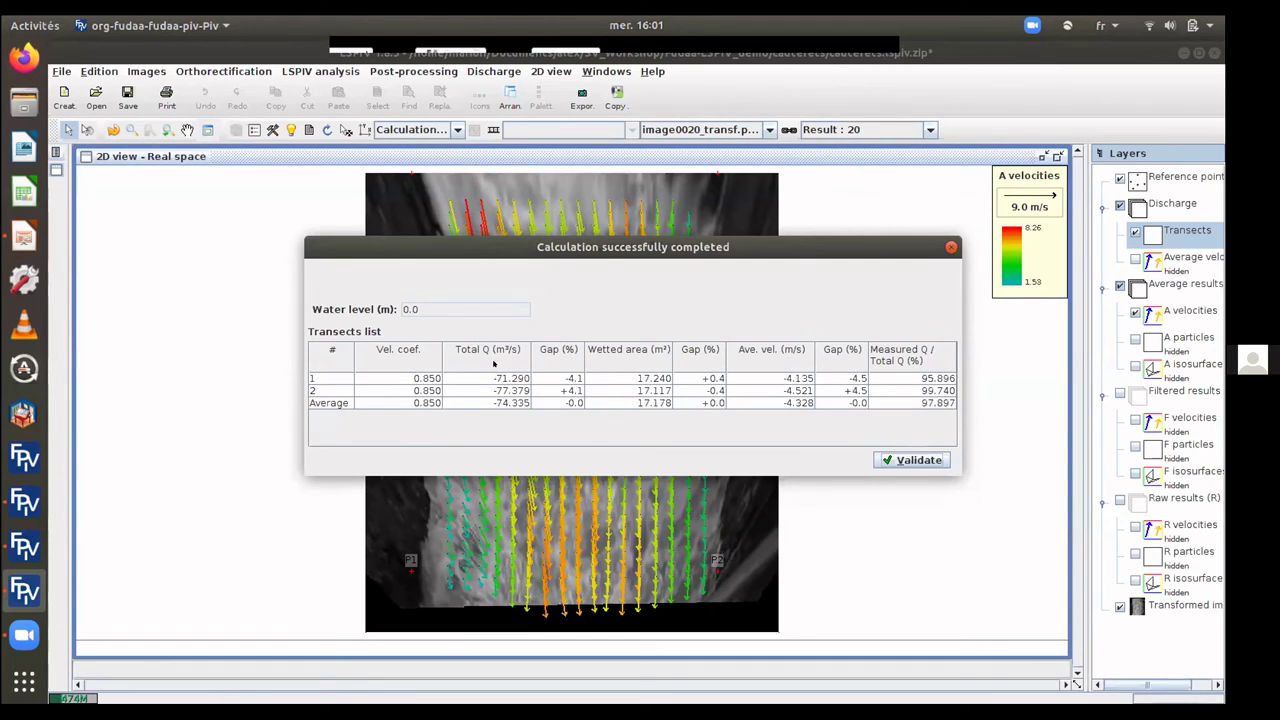
pyautogui.moveTo(463, 246); pyautogui.dragTo(508, 448)
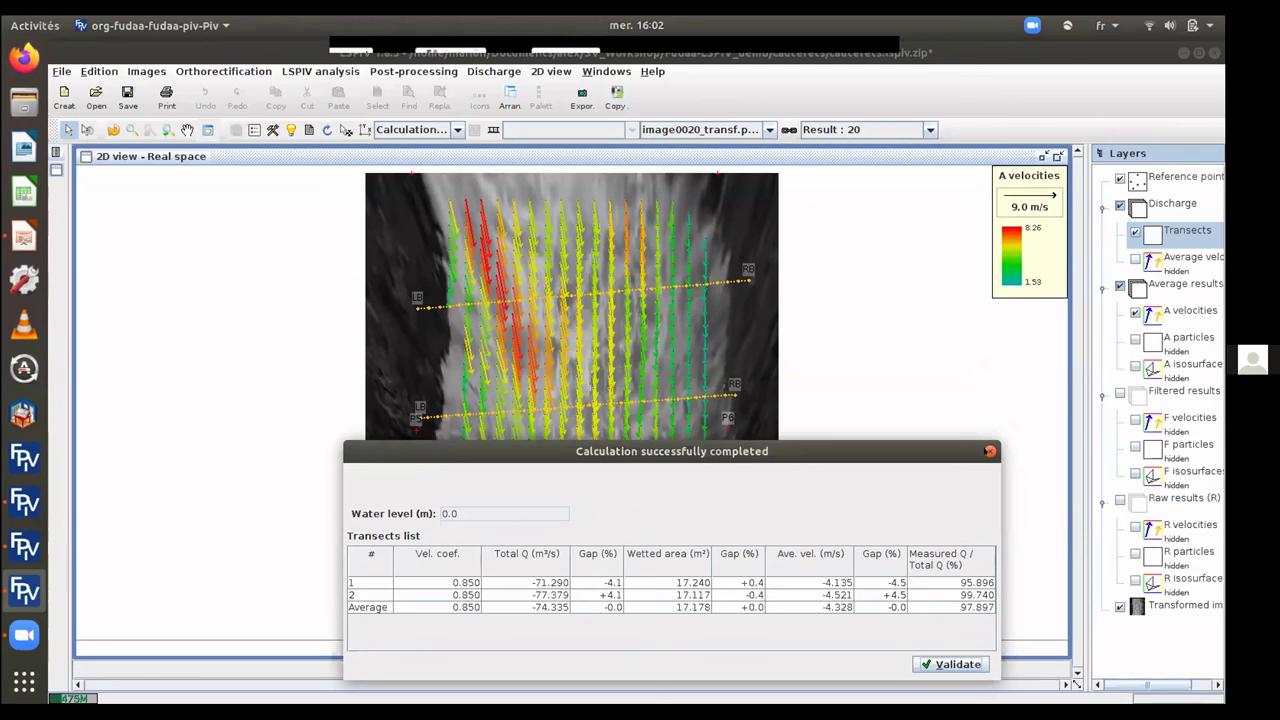
pyautogui.click(989, 451)
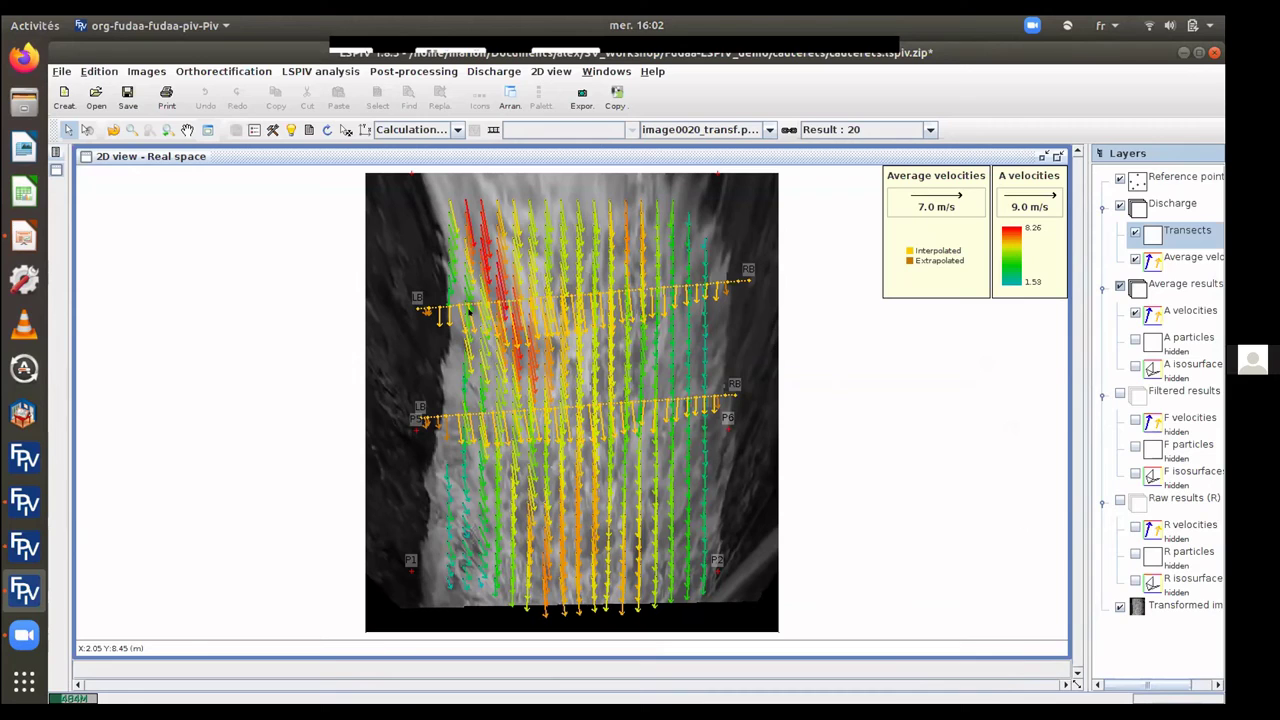
# Invert both transects so that their left and right bank ends are swapped.
pyautogui.hotkey('ctrl', 'a')
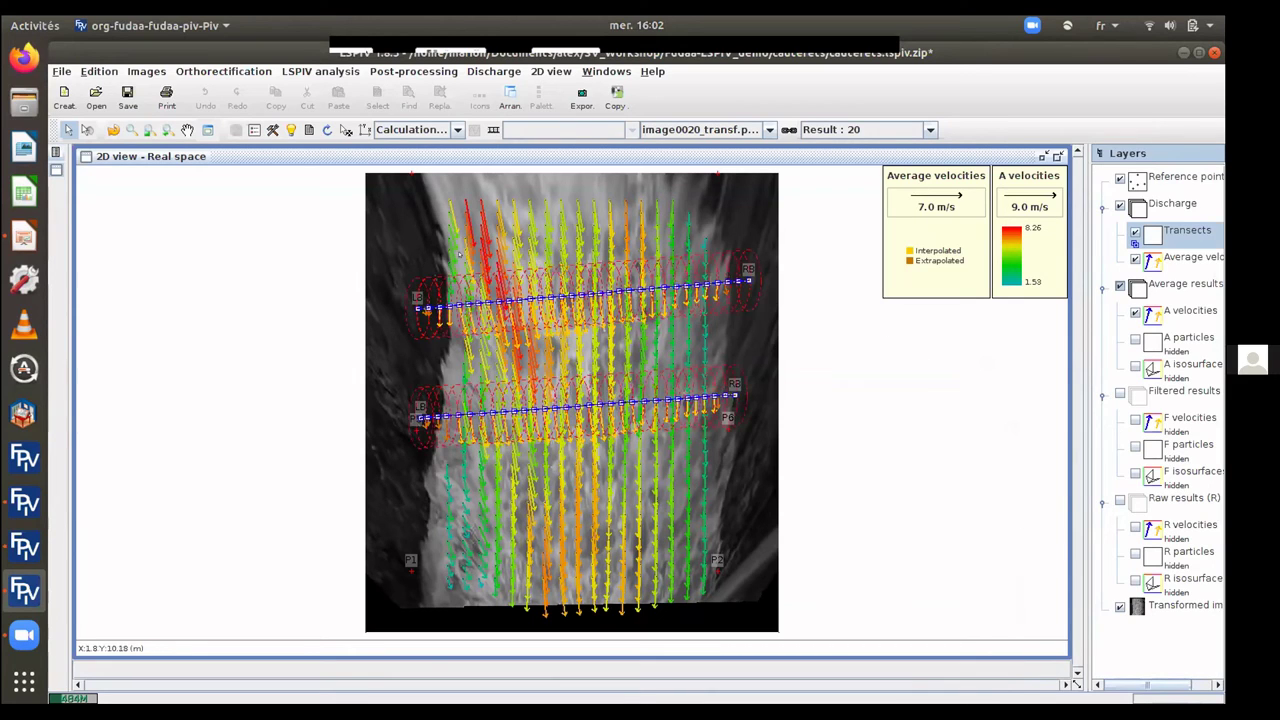
pyautogui.click(493, 71)
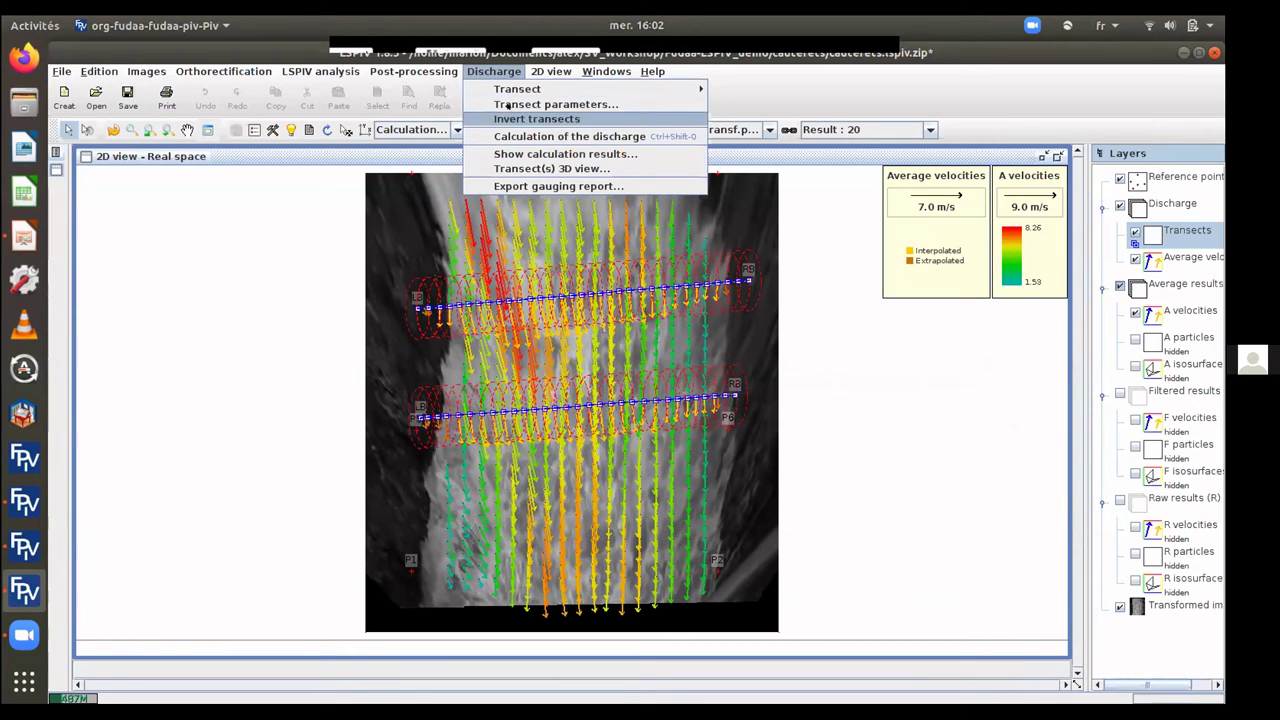
pyautogui.click(536, 118)
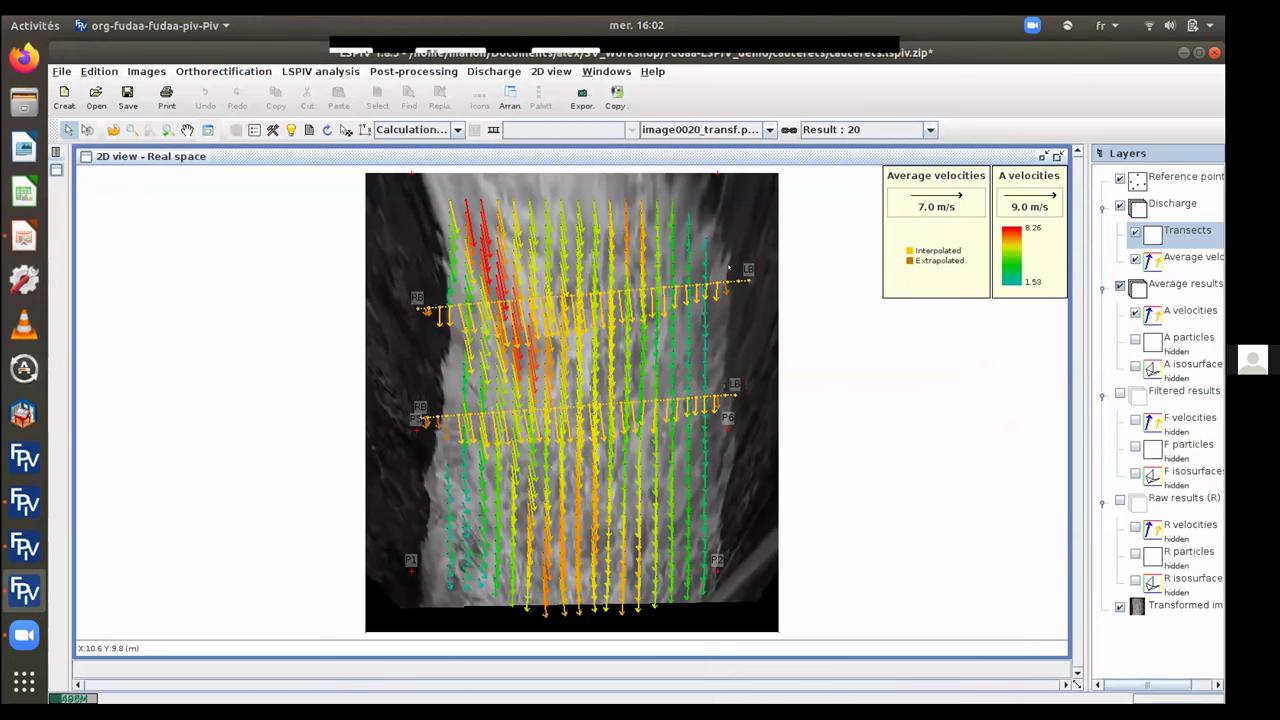
# Recalculate the discharge for the inverted transects, replacing the initial transects with the calculated ones, and review the results table.
pyautogui.click(508, 74)
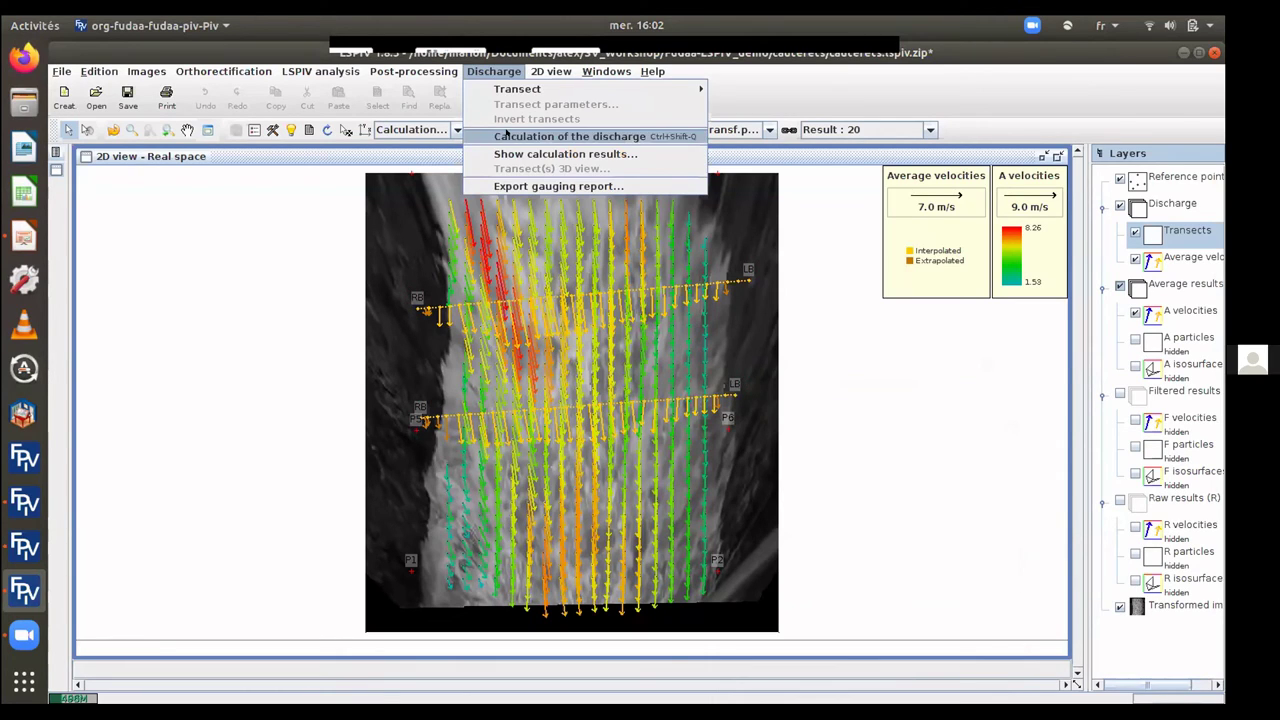
pyautogui.click(545, 134)
pyautogui.click(611, 398)
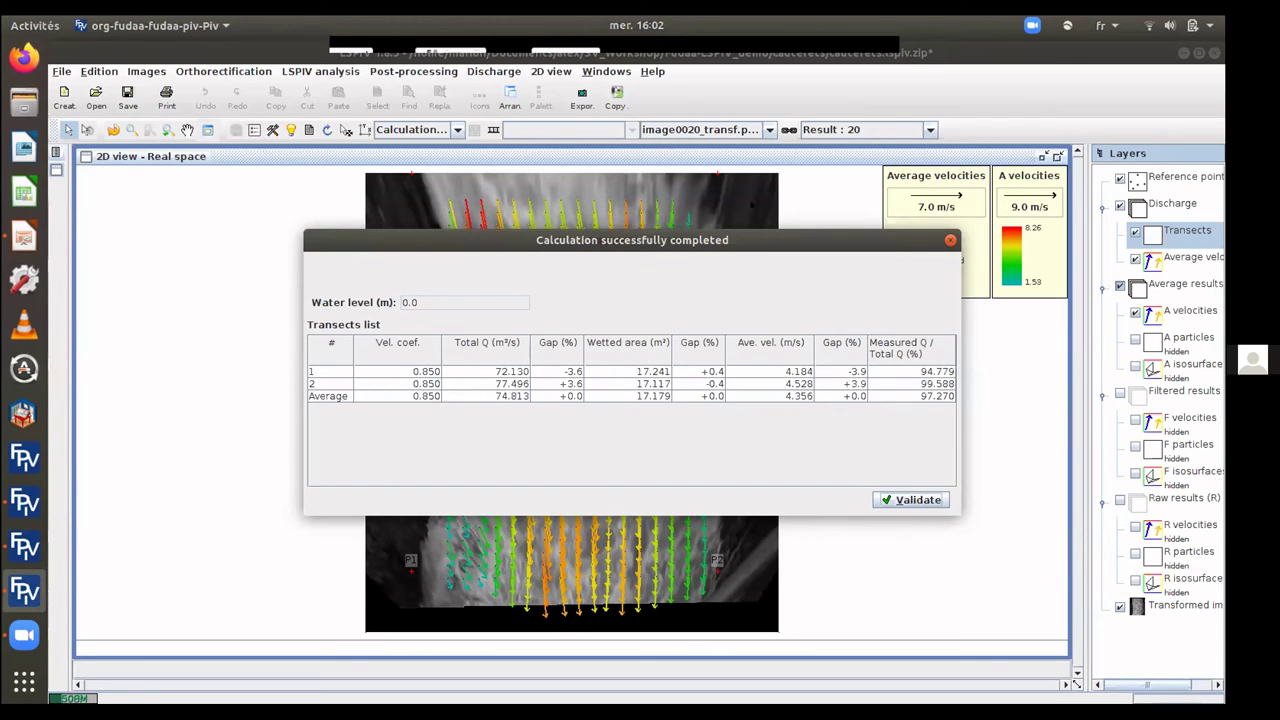
pyautogui.moveTo(753, 230); pyautogui.dragTo(643, 388)
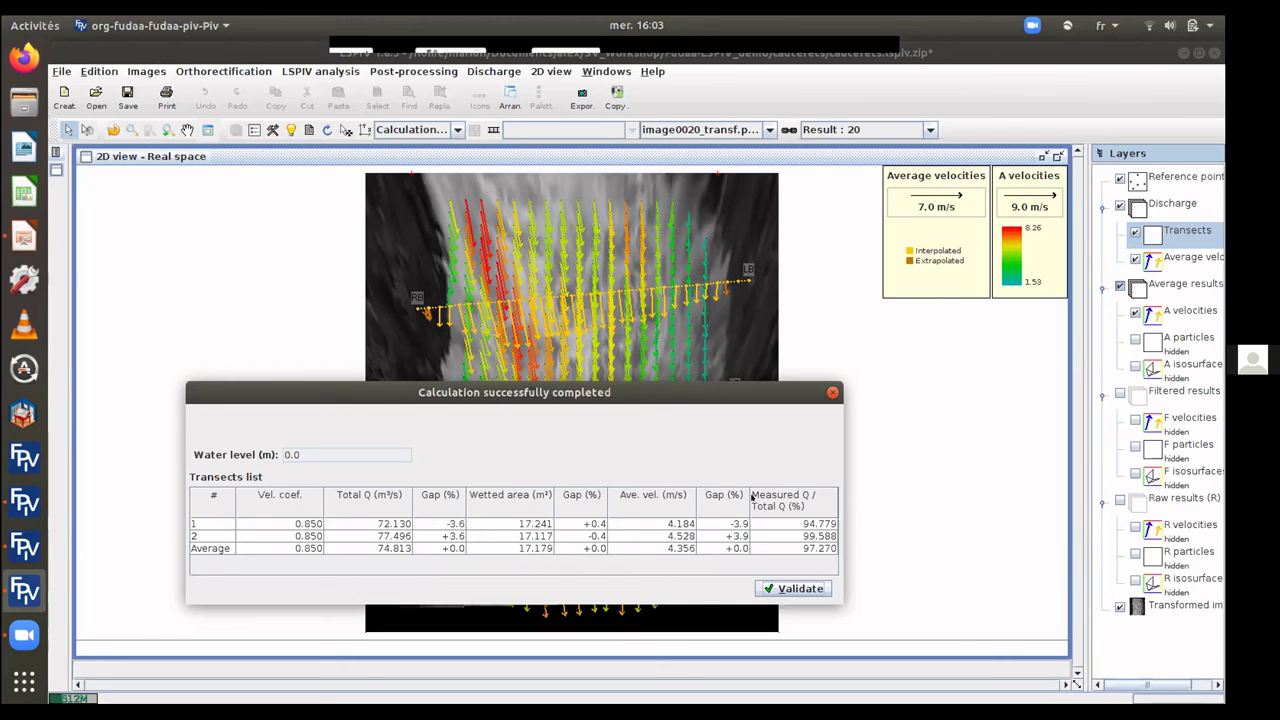
pyautogui.click(800, 587)
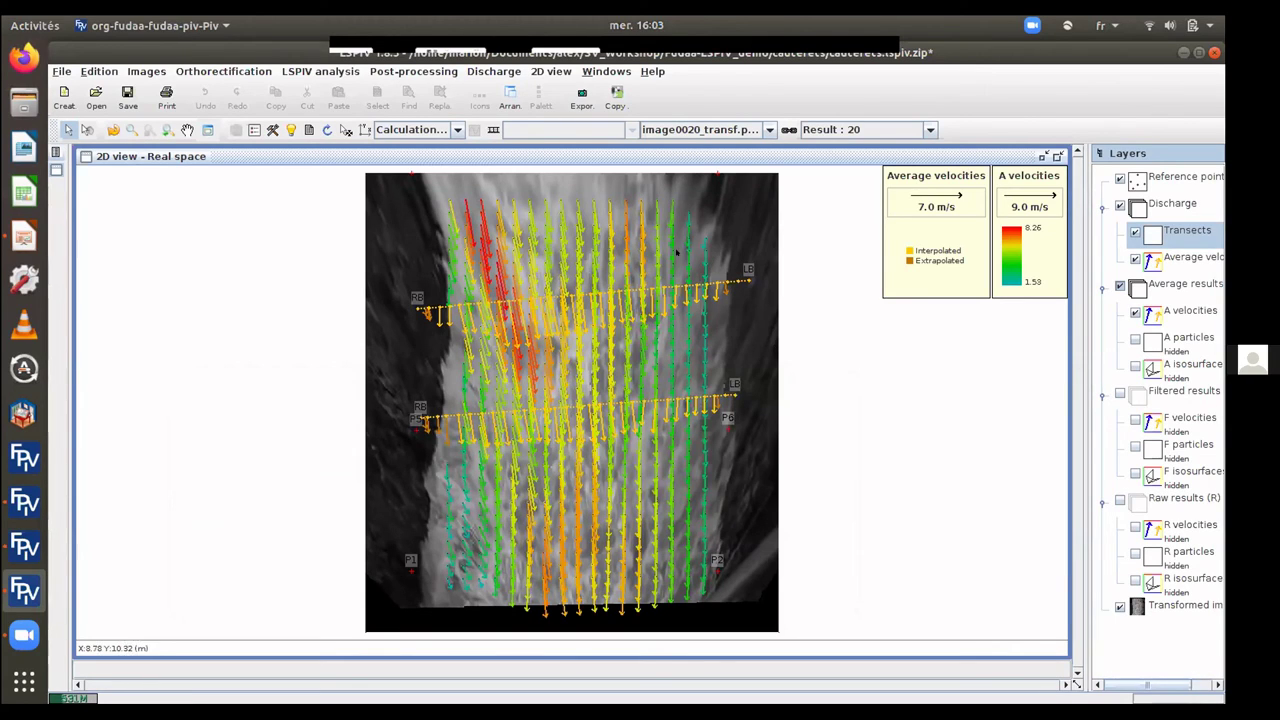
# Switch to the Fudaa-LSPIV window with the drone project and show its average velocity vectors in real space.
pyautogui.click(25, 502)
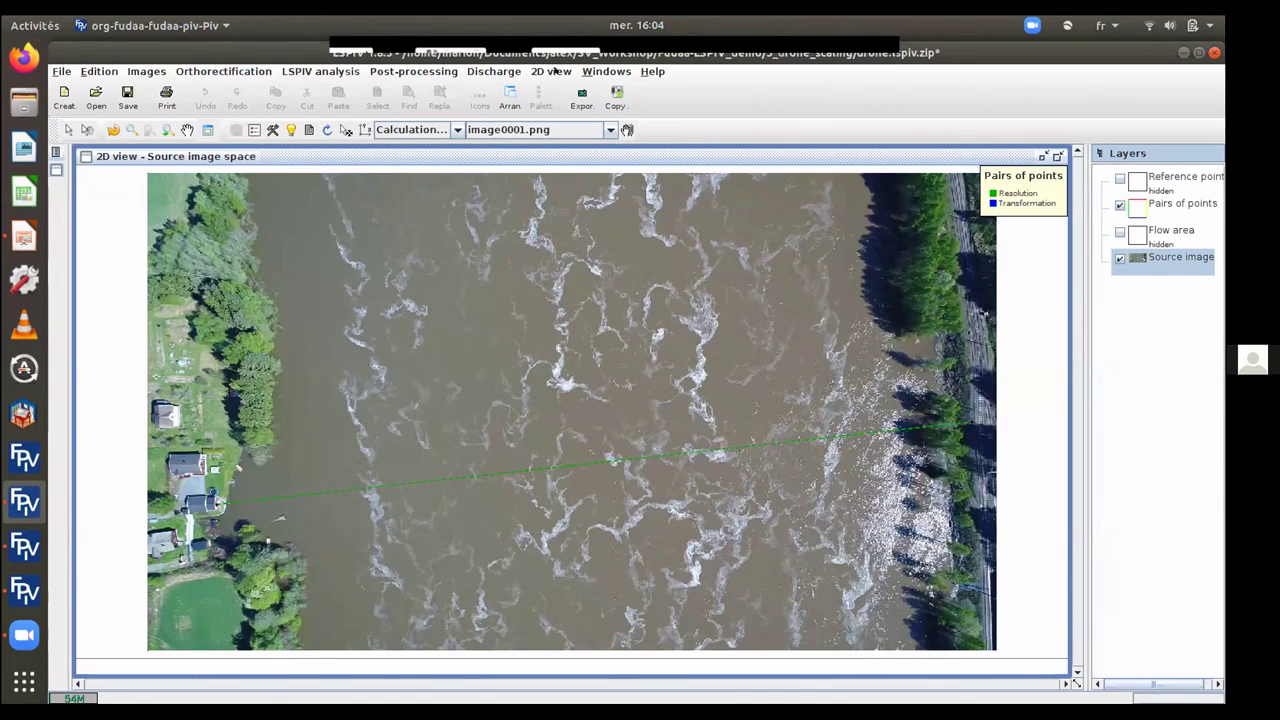
pyautogui.click(551, 71)
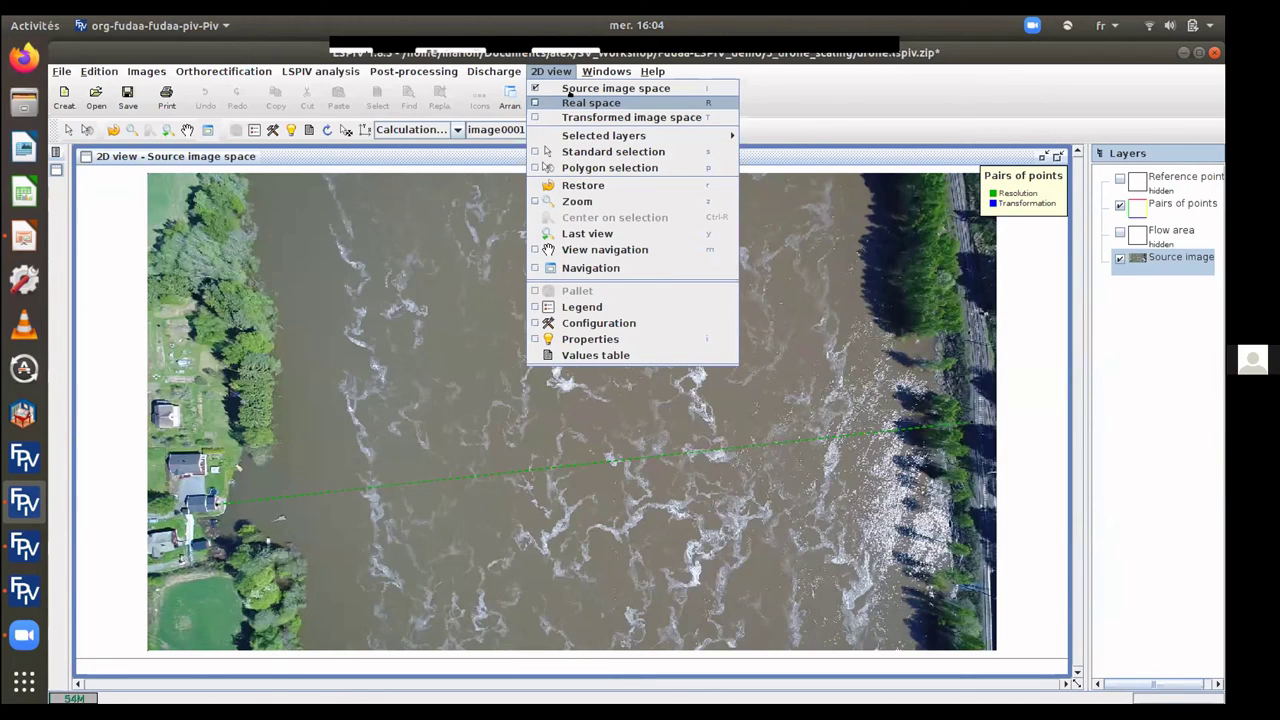
pyautogui.click(572, 102)
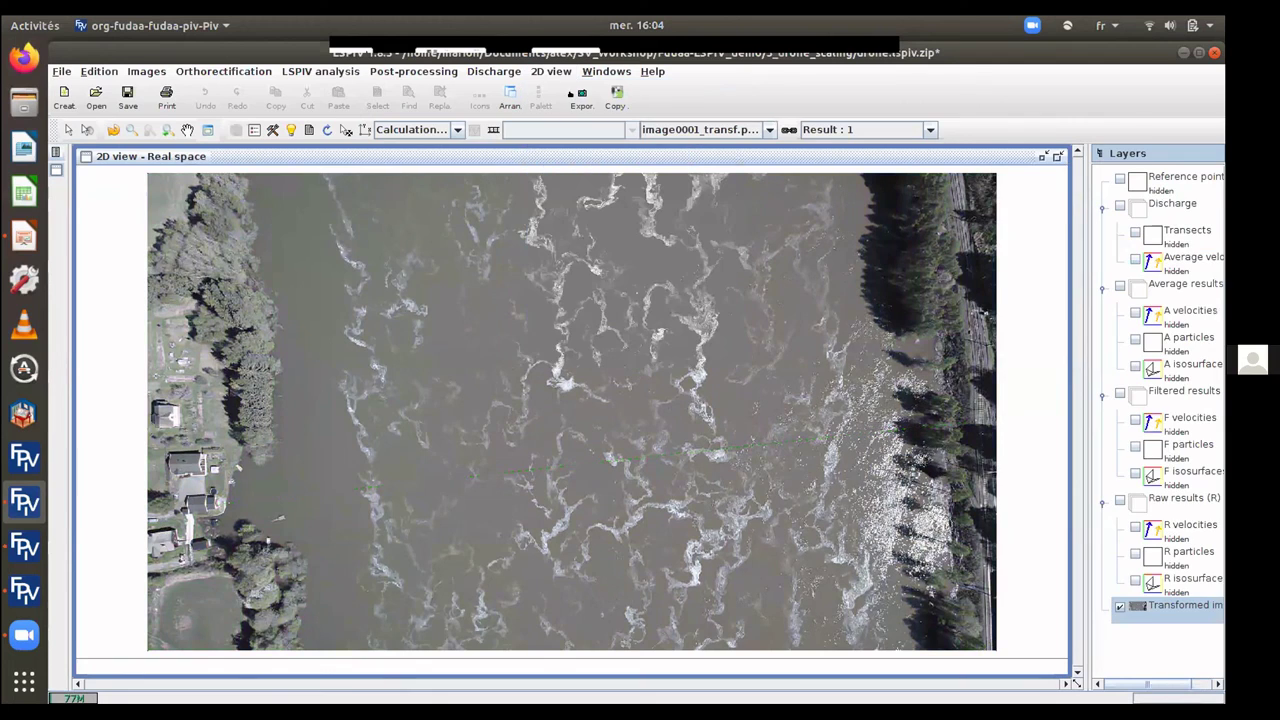
pyautogui.click(1120, 286)
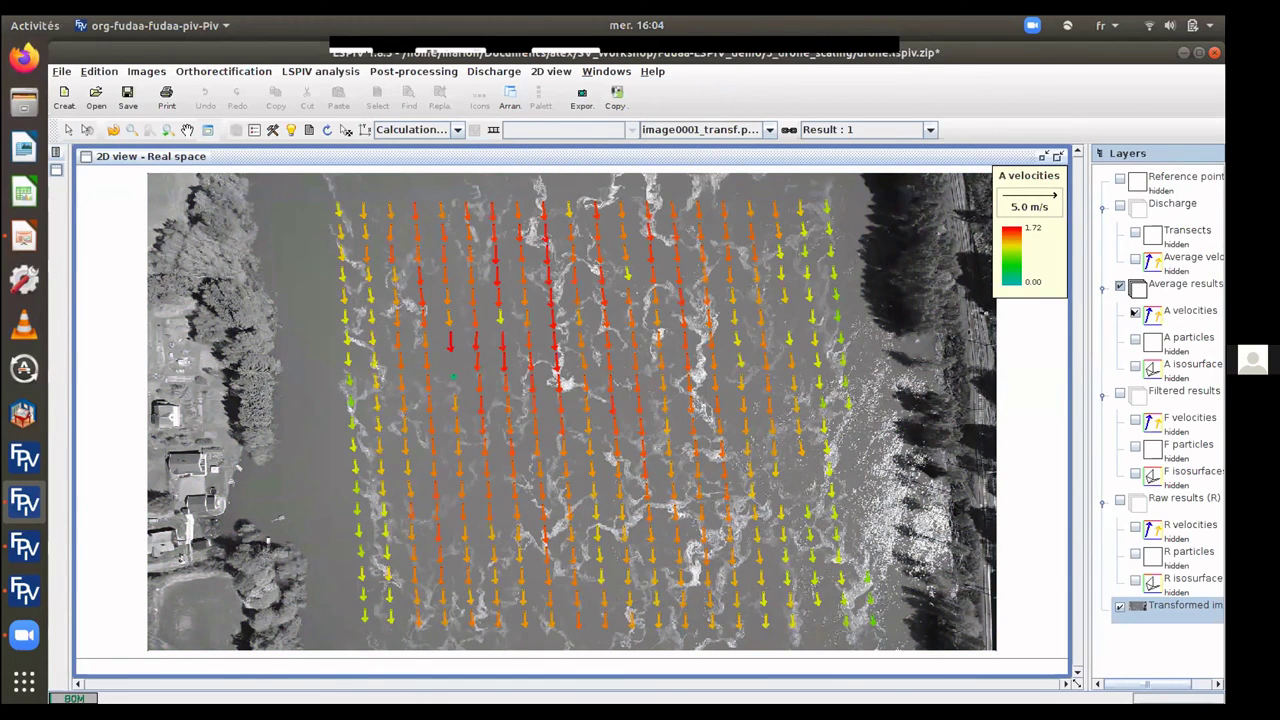